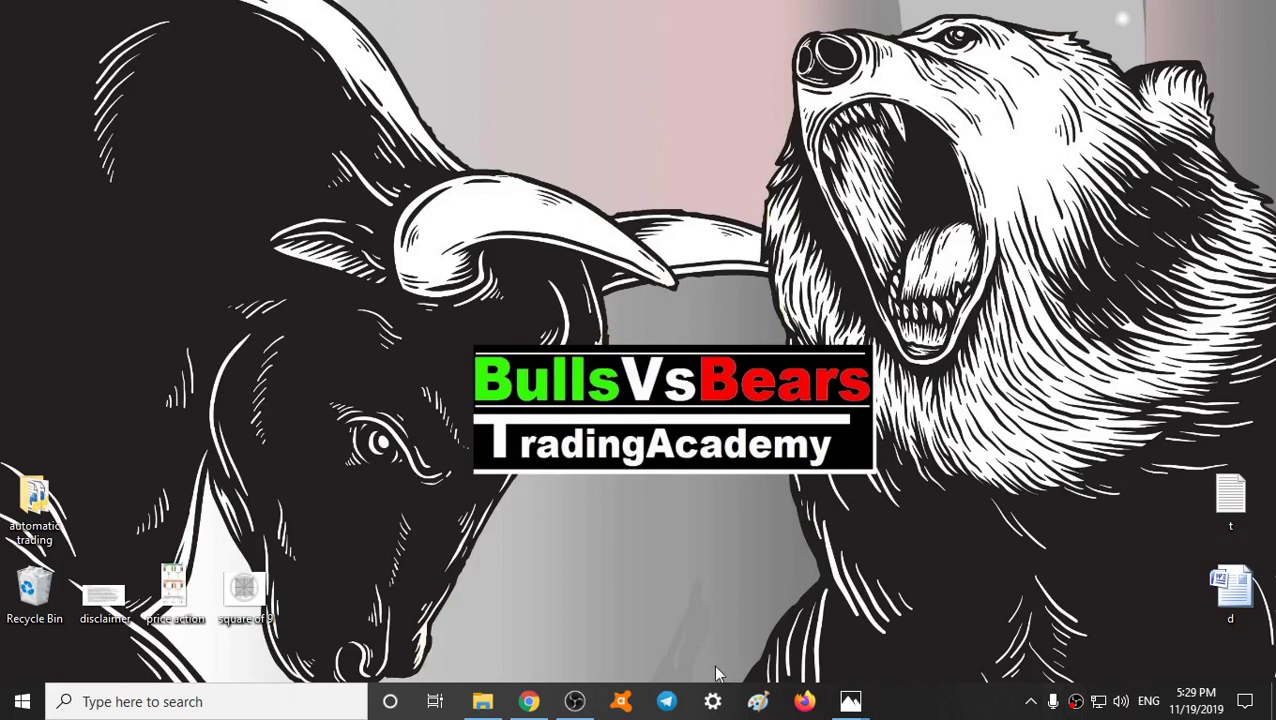
# Restore the browser window showing the UPL LIMITED 5-minute chart with its bullish engulfing note
pyautogui.click(527, 703)
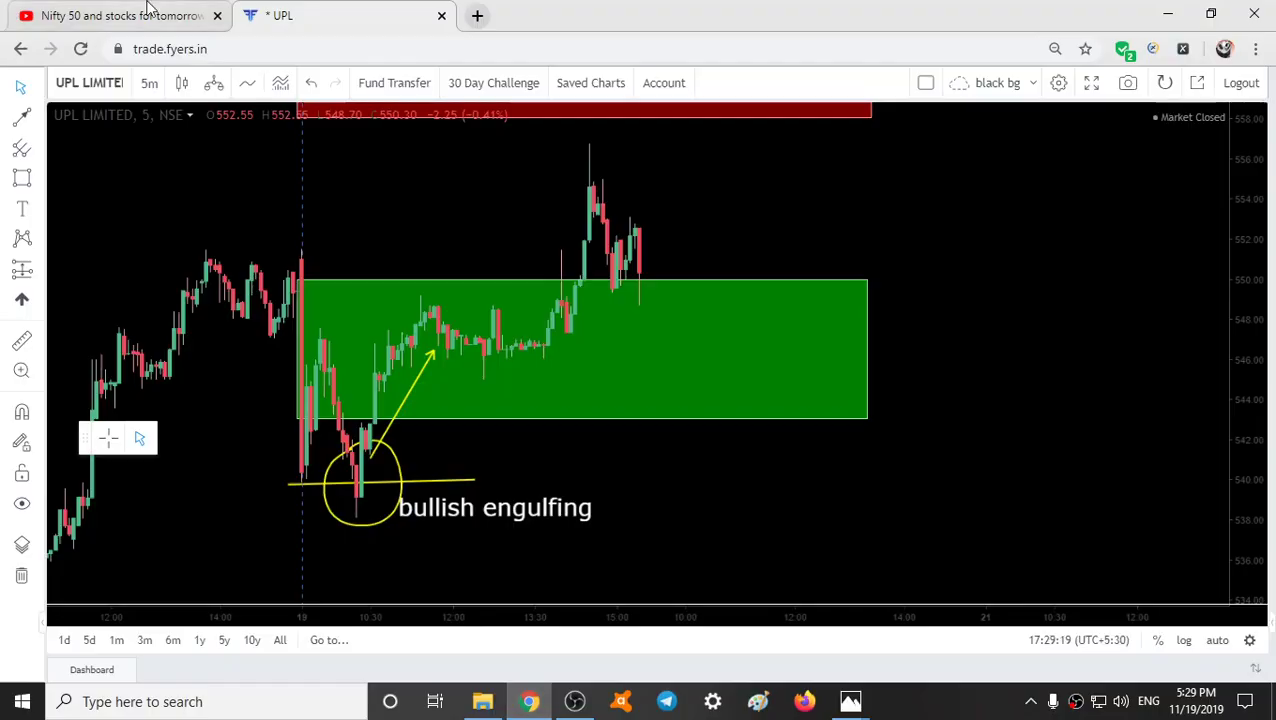
# Return to the 'Nifty 50 and stocks for tomorrow' YouTube video, briefly viewing and closing disclaimer.png
pyautogui.click(147, 8)
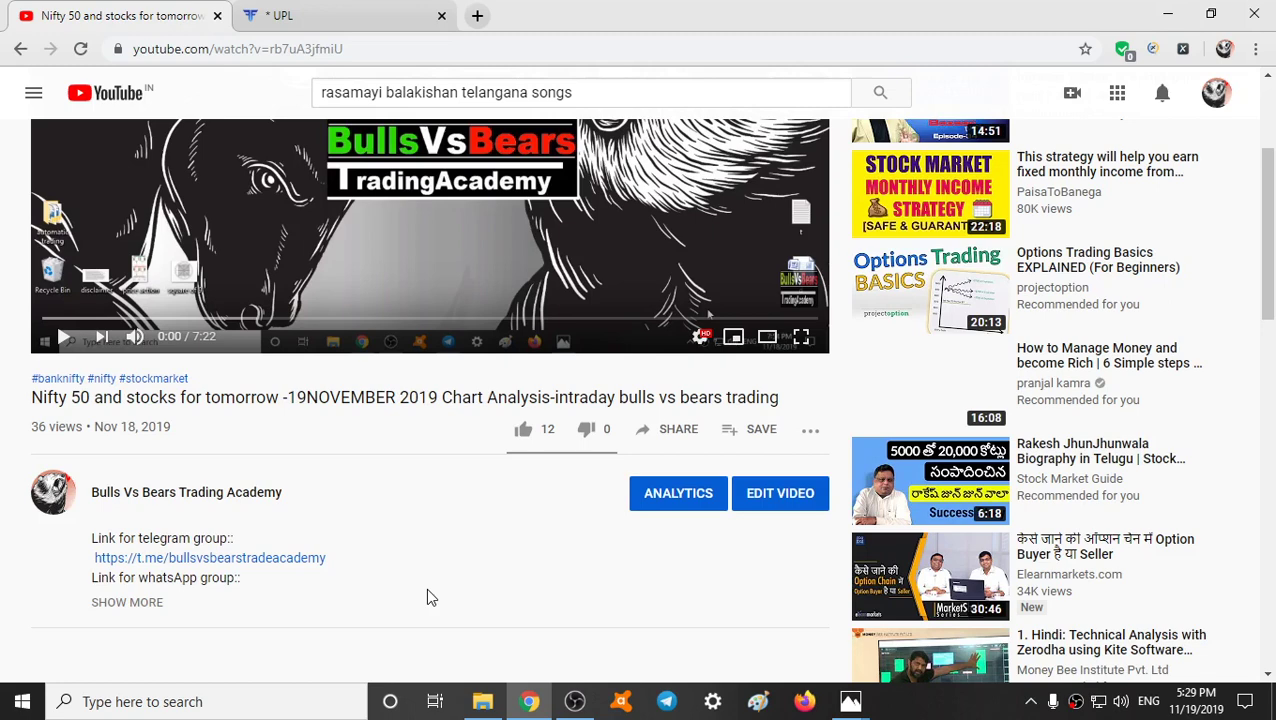
pyautogui.scroll(-1, 428, 594)
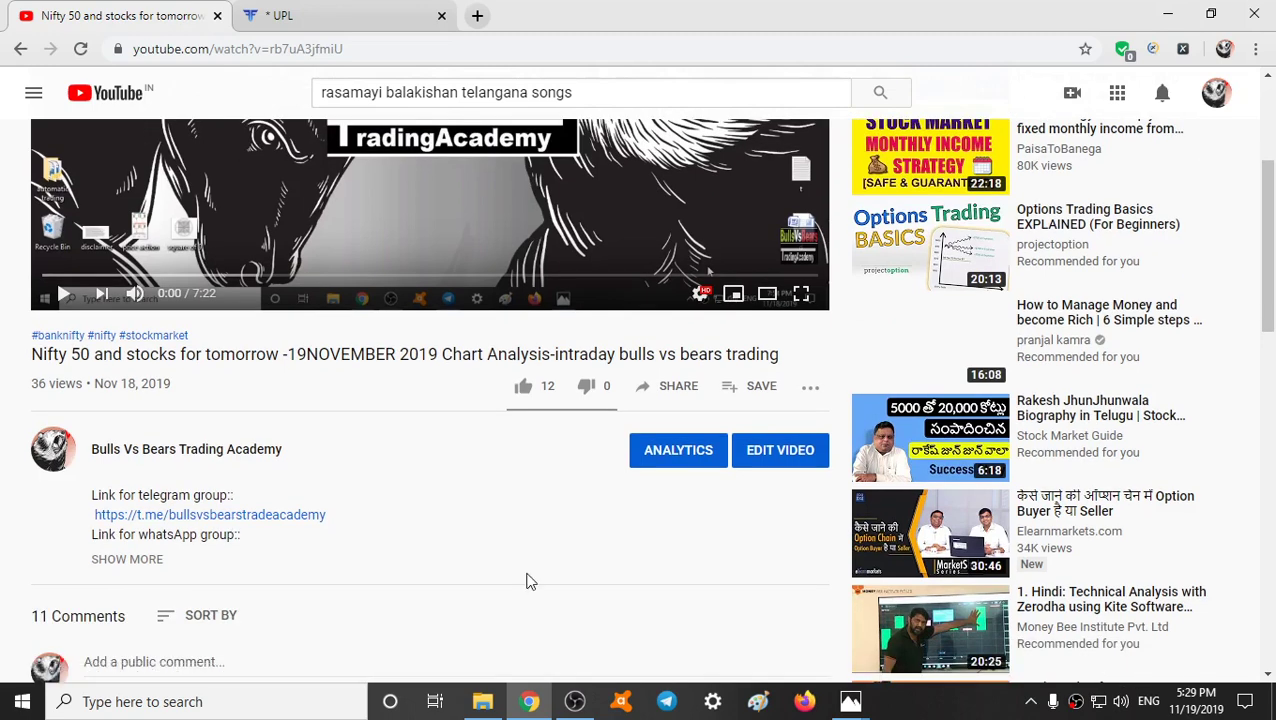
pyautogui.moveTo(845, 695)
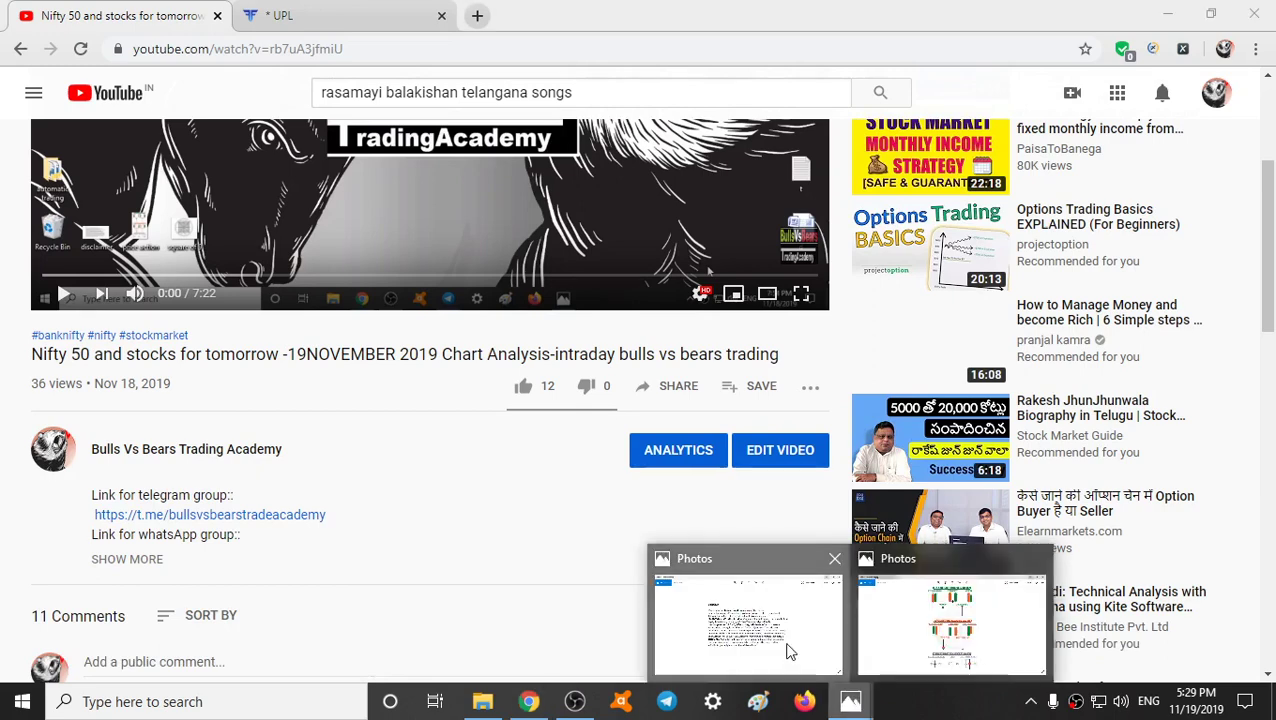
pyautogui.click(789, 651)
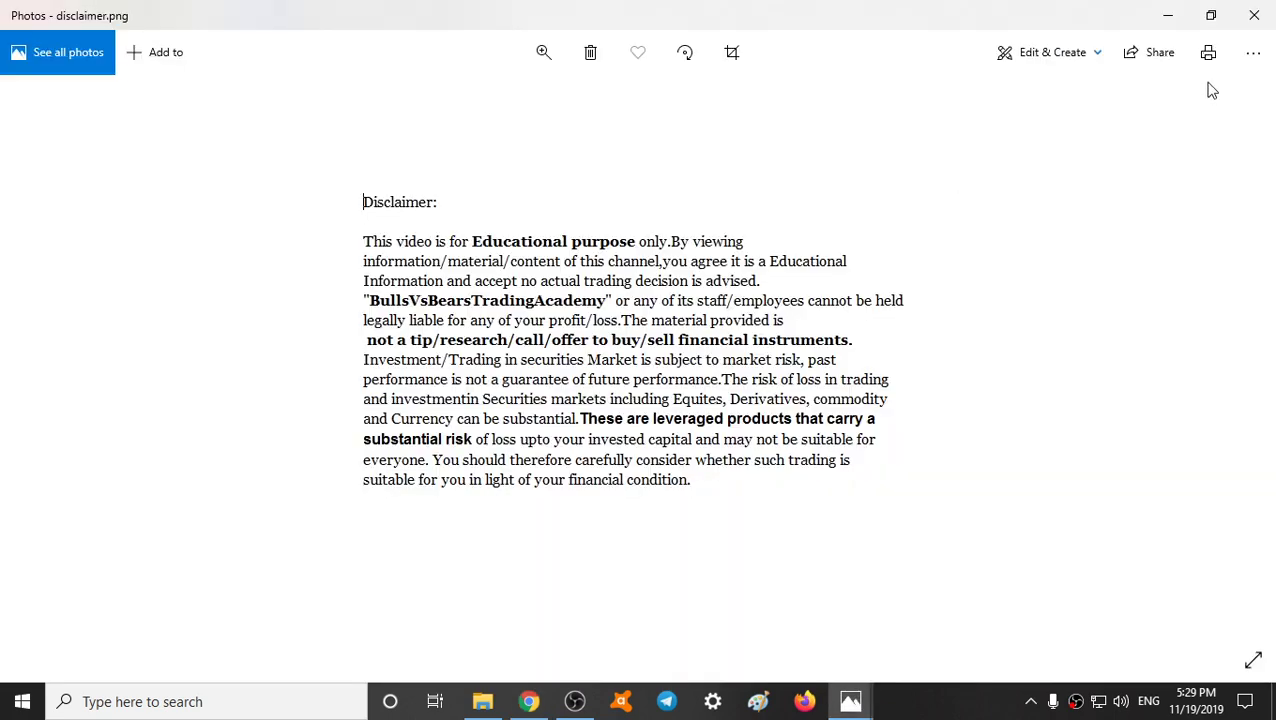
pyautogui.click(1243, 22)
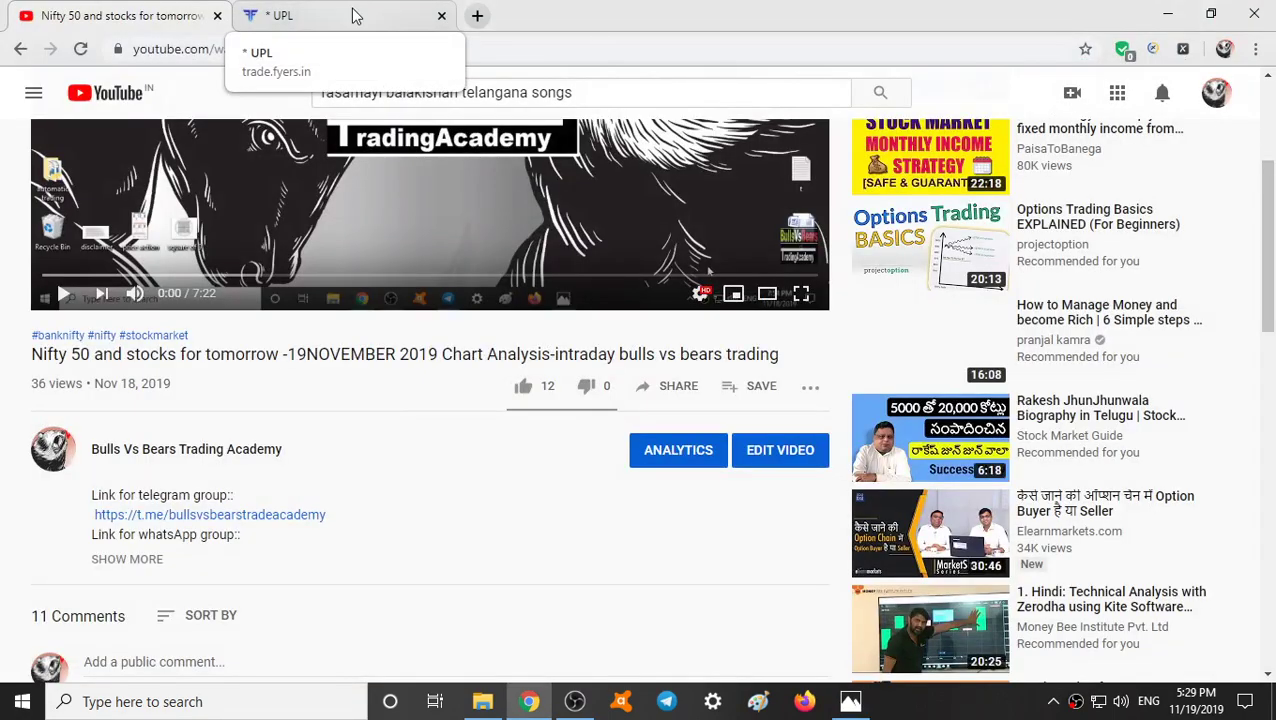
# Open the watchlist and cycle through TATASTEEL, SUNPHARMA, UPL-EQ and NIFTY50, ending on TATASTEEL
pyautogui.click(355, 16)
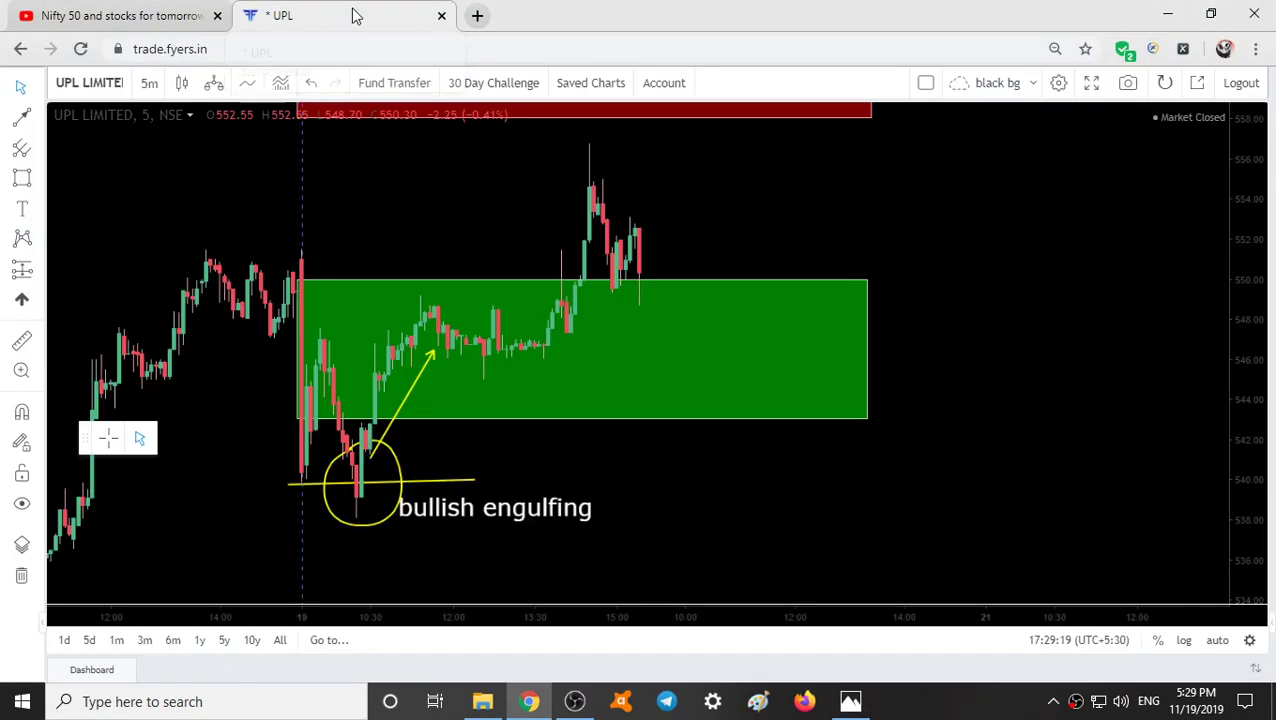
pyautogui.click(1268, 168)
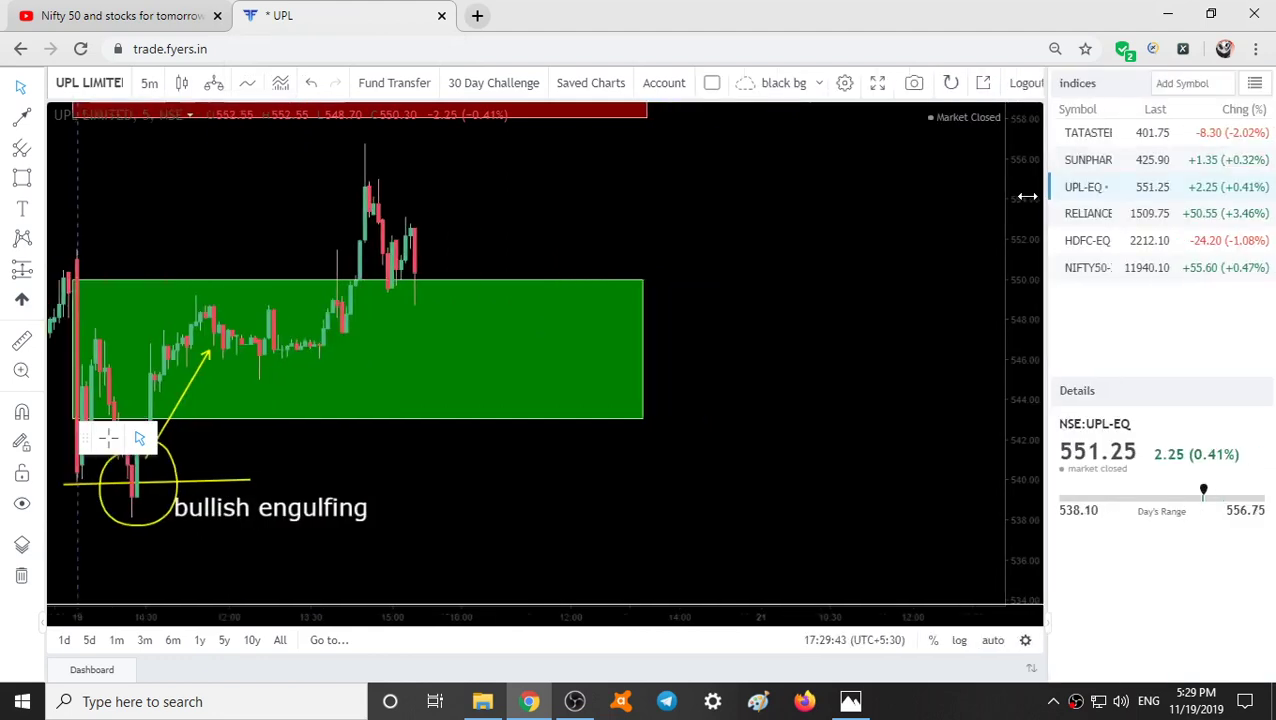
pyautogui.click(1072, 140)
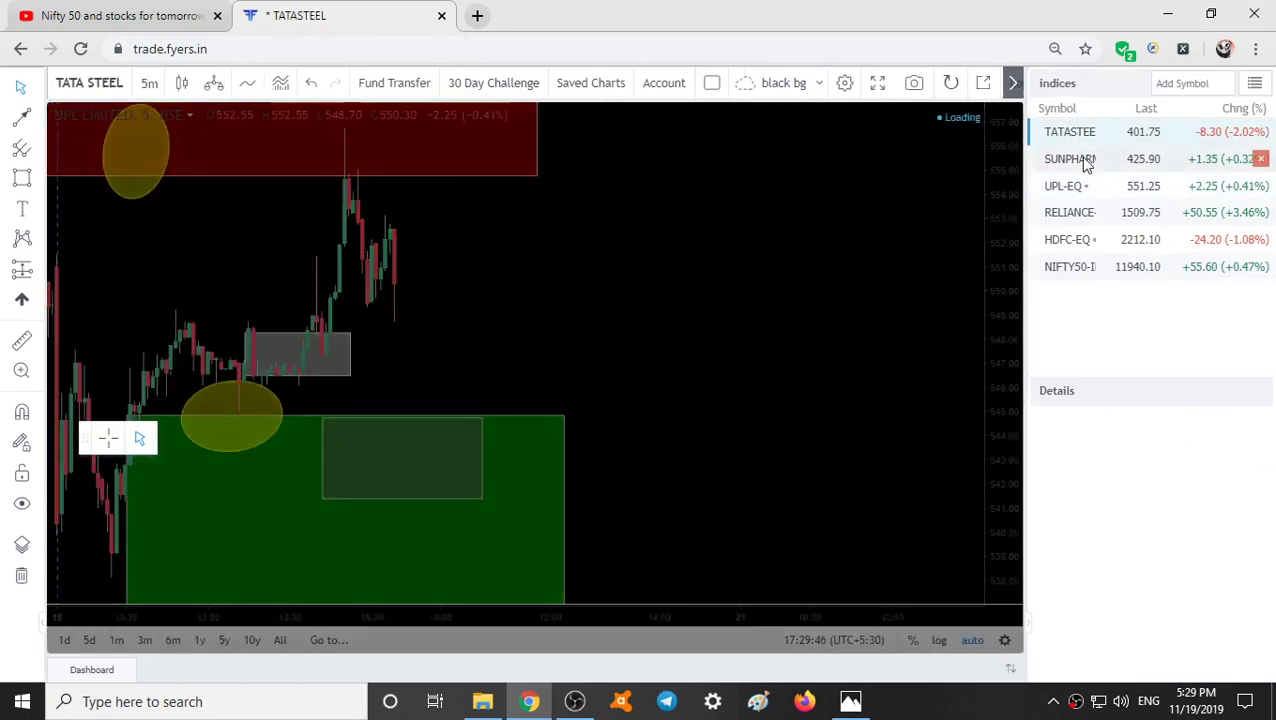
pyautogui.click(1078, 162)
pyautogui.click(1068, 190)
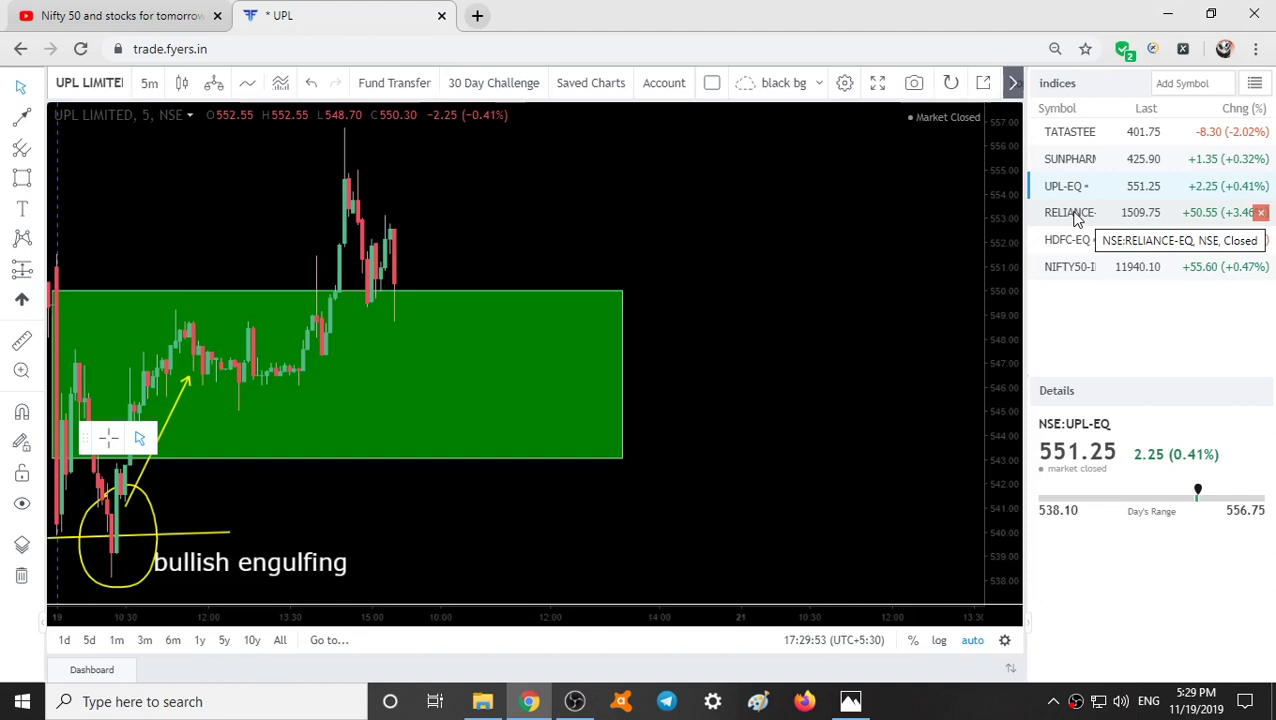
pyautogui.click(1069, 266)
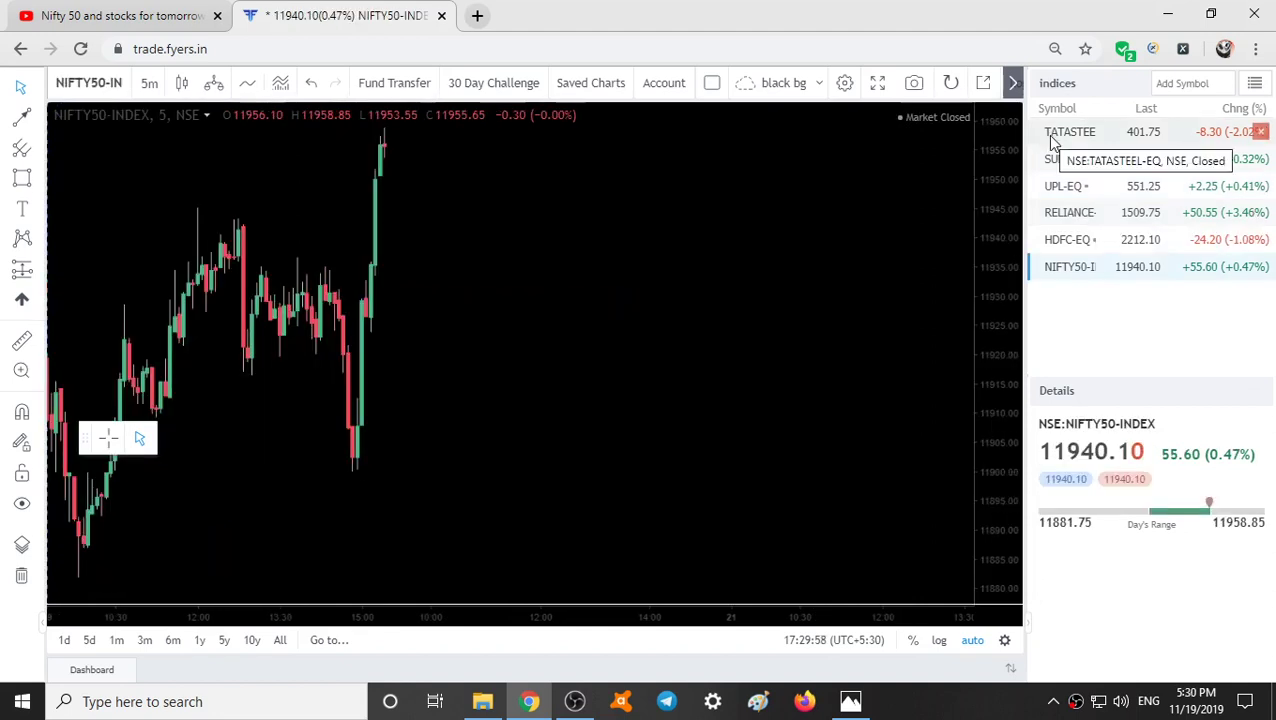
pyautogui.click(1065, 140)
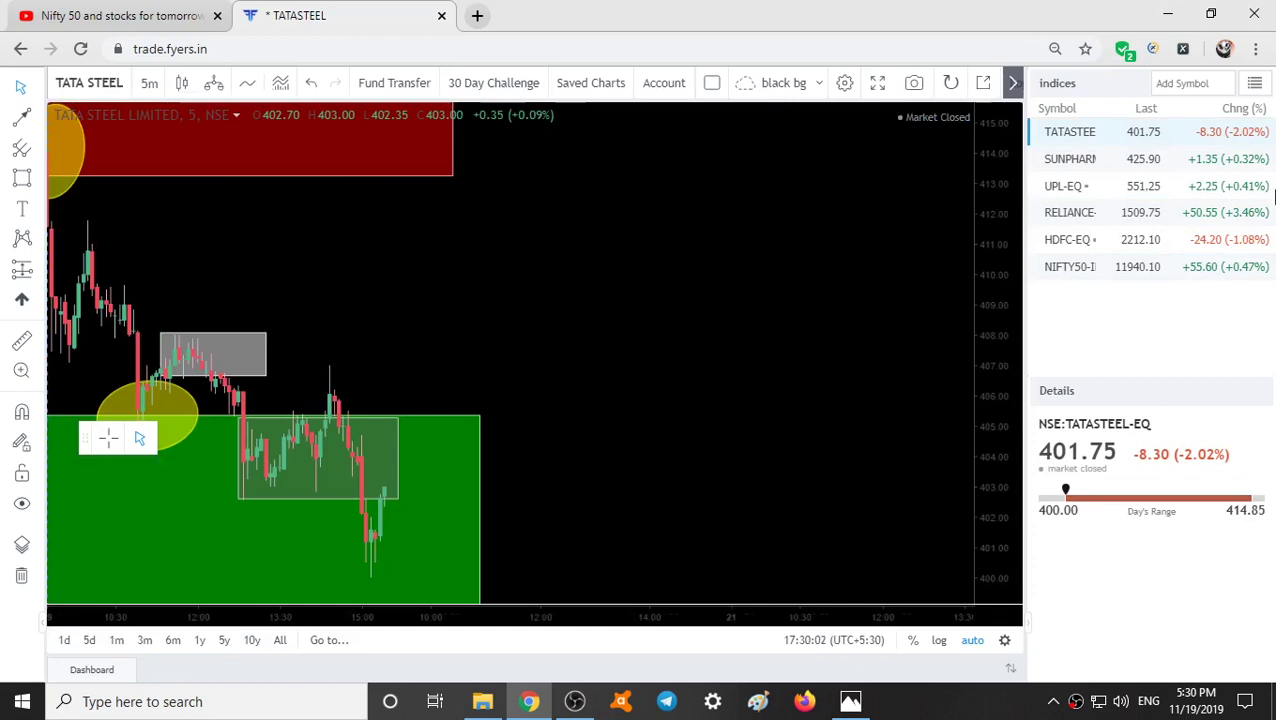
# Collapse the watchlist, select the red supply zone on TATA STEEL, and return to YouTube
pyautogui.click(1273, 198)
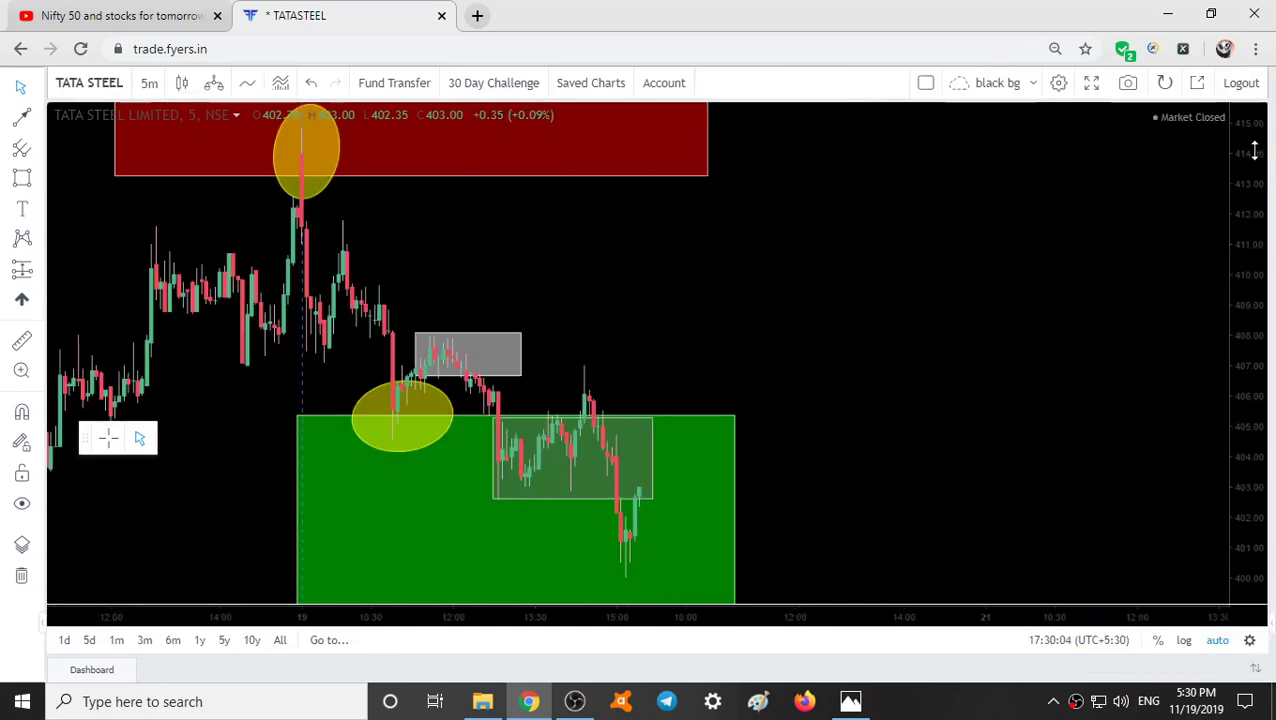
pyautogui.click(591, 264)
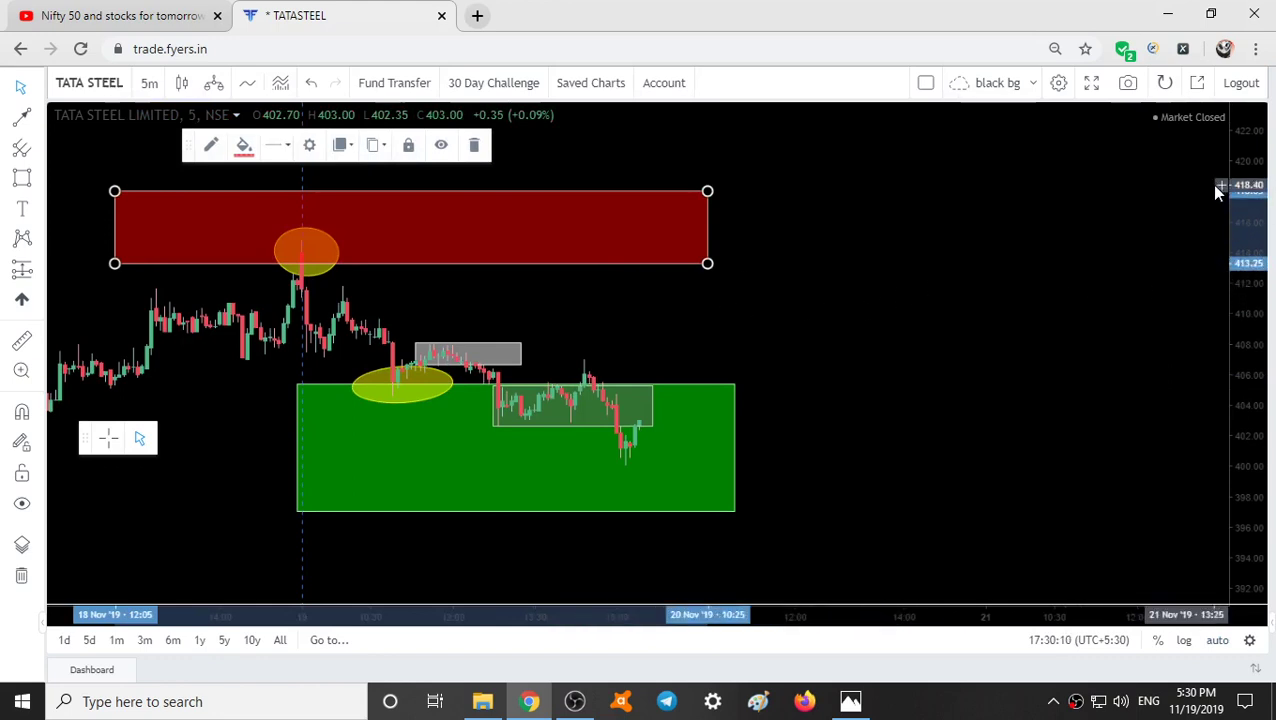
pyautogui.click(41, 9)
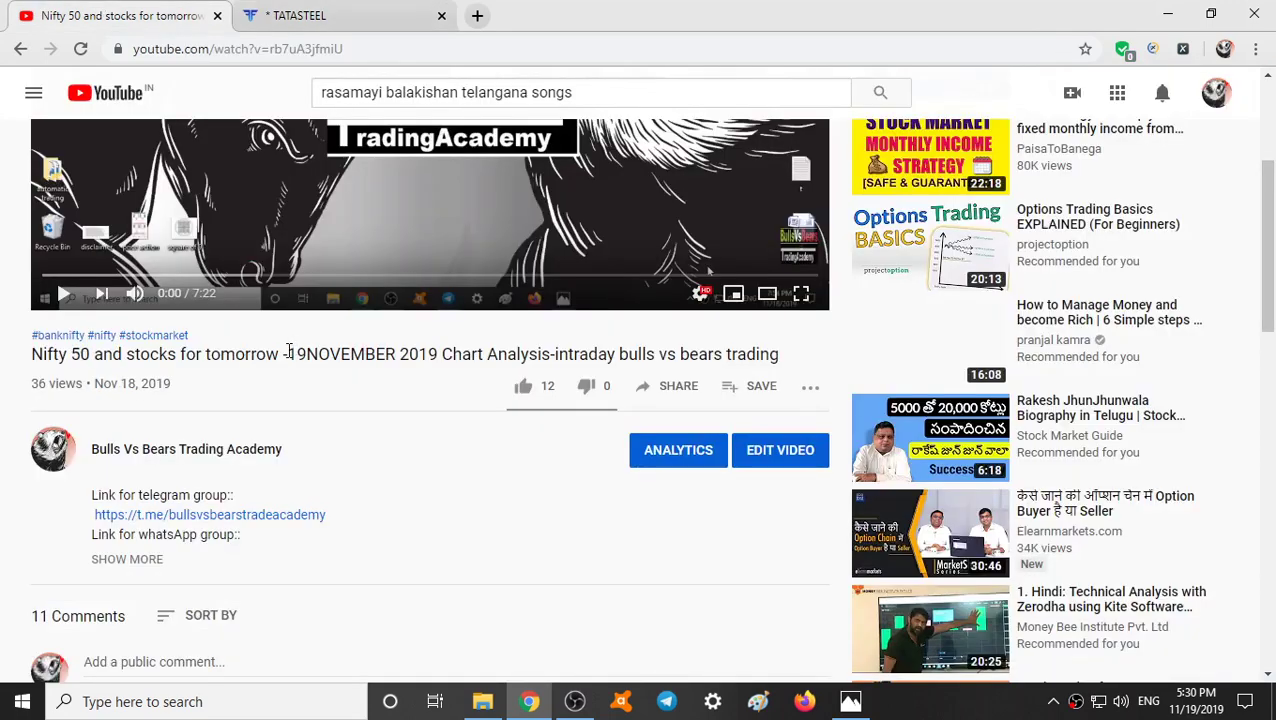
# Highlight the 19 November 2019 date in the video title, then return to TATA STEEL
pyautogui.moveTo(289, 352); pyautogui.dragTo(409, 355)
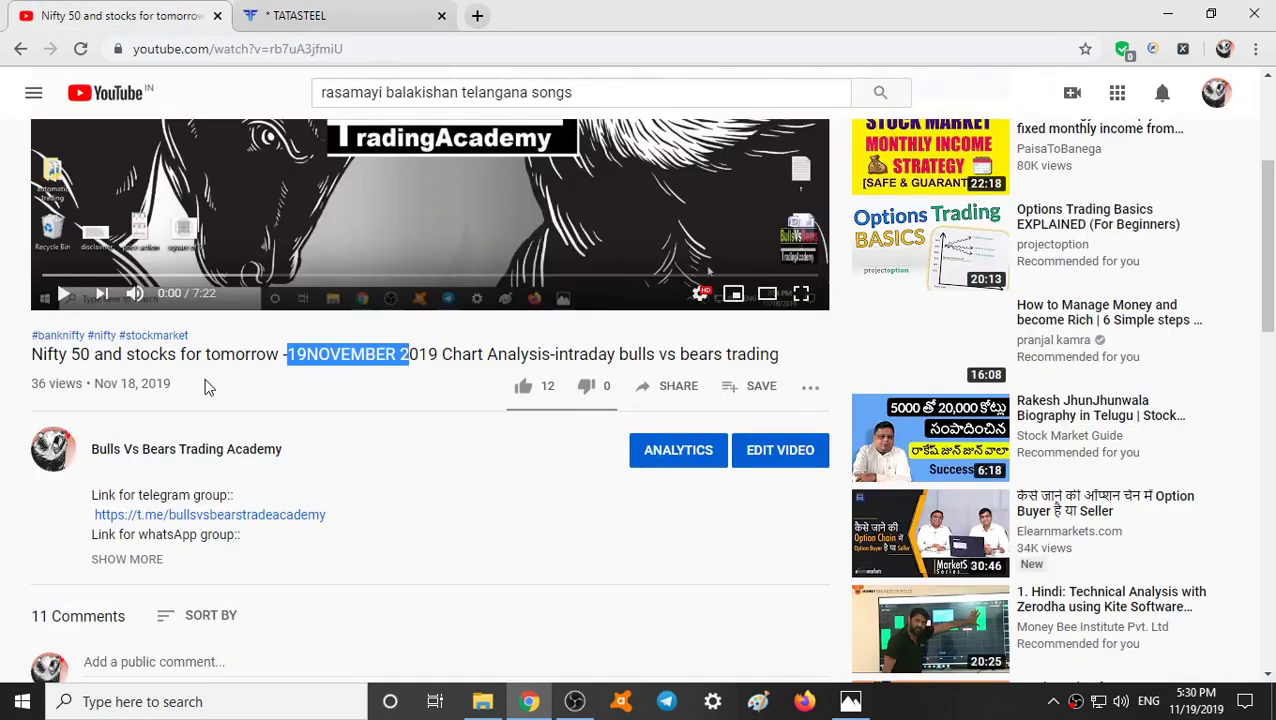
pyautogui.click(378, 380)
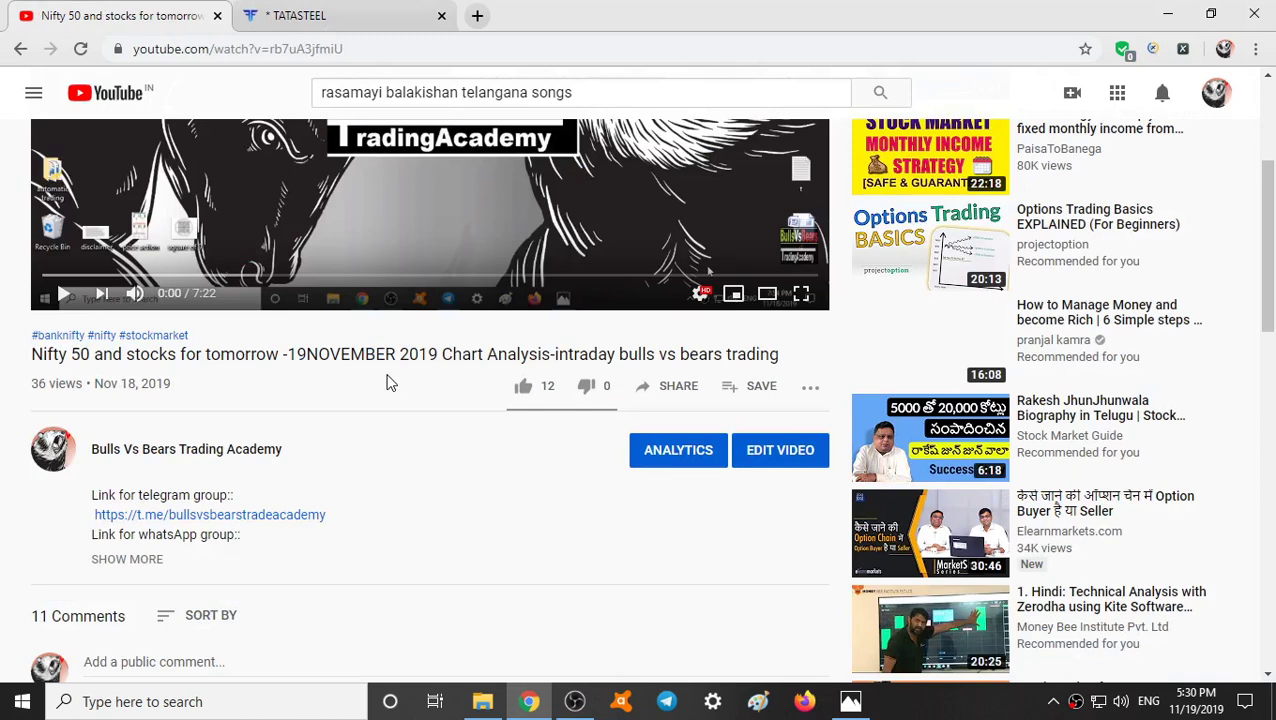
pyautogui.click(322, 9)
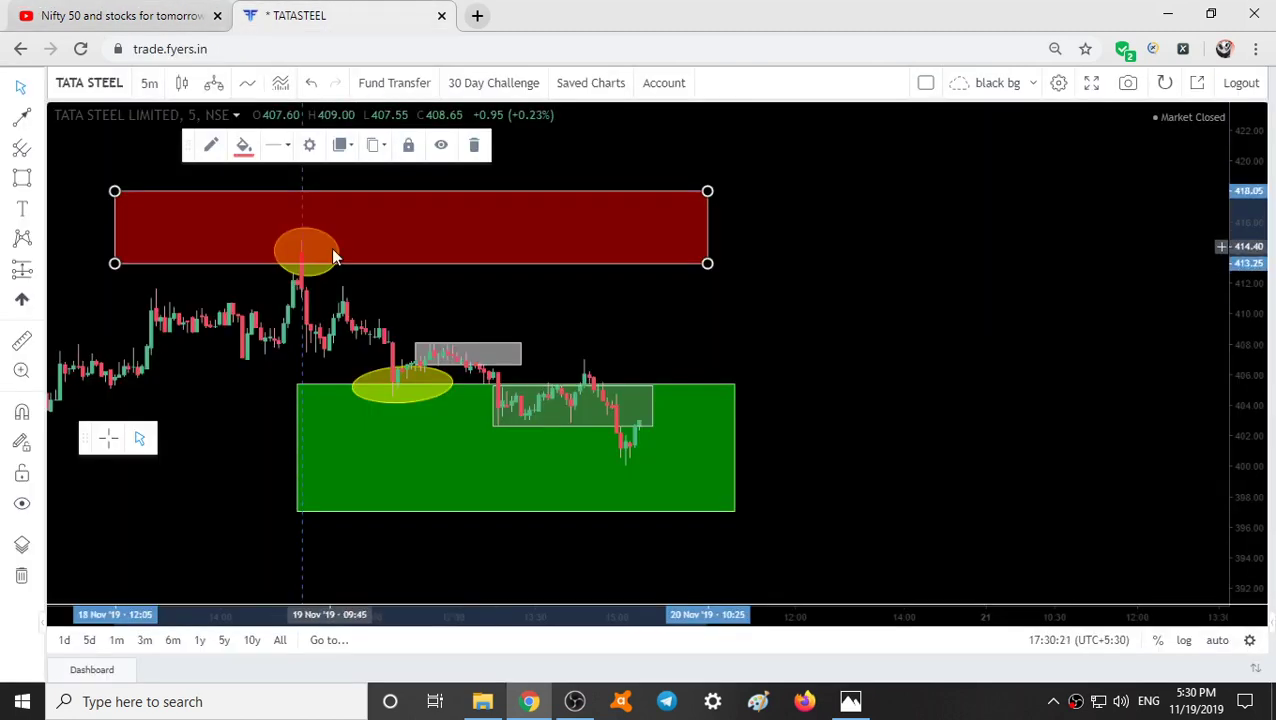
# Delete the yellow ellipse at the green demand zone's top edge, then zoom and pan
pyautogui.click(427, 272)
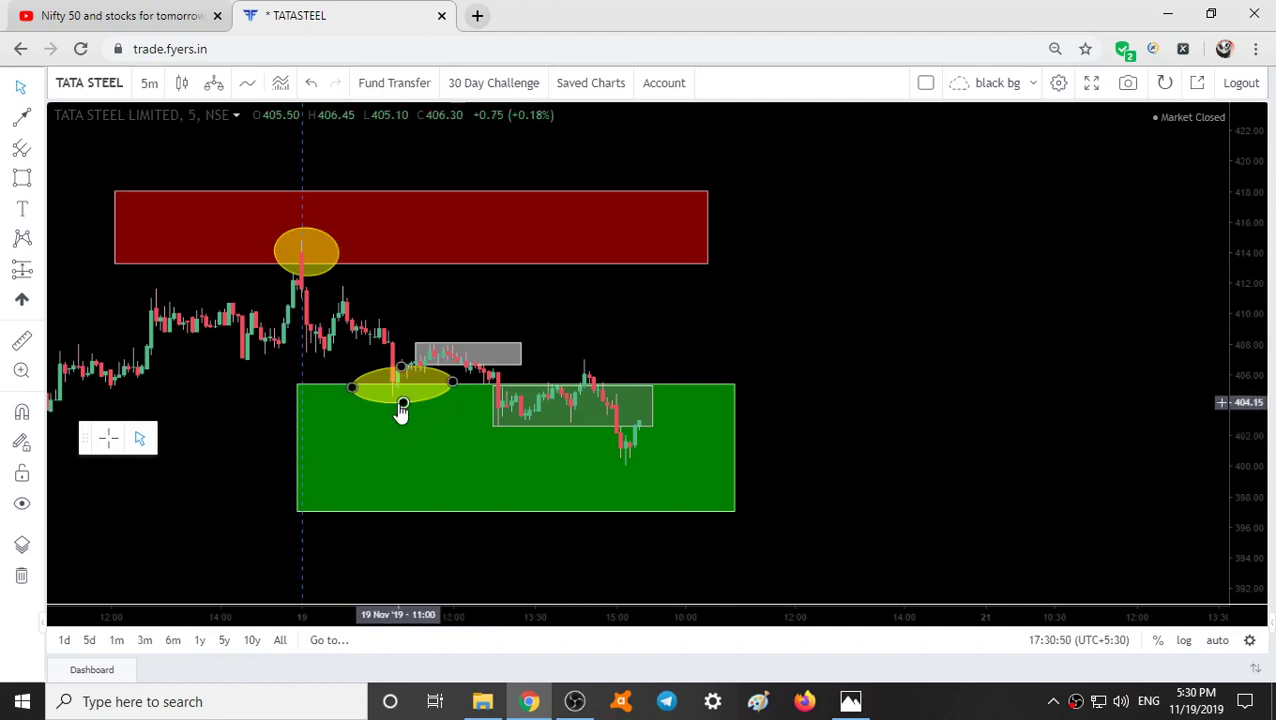
pyautogui.click(401, 405)
pyautogui.click(476, 142)
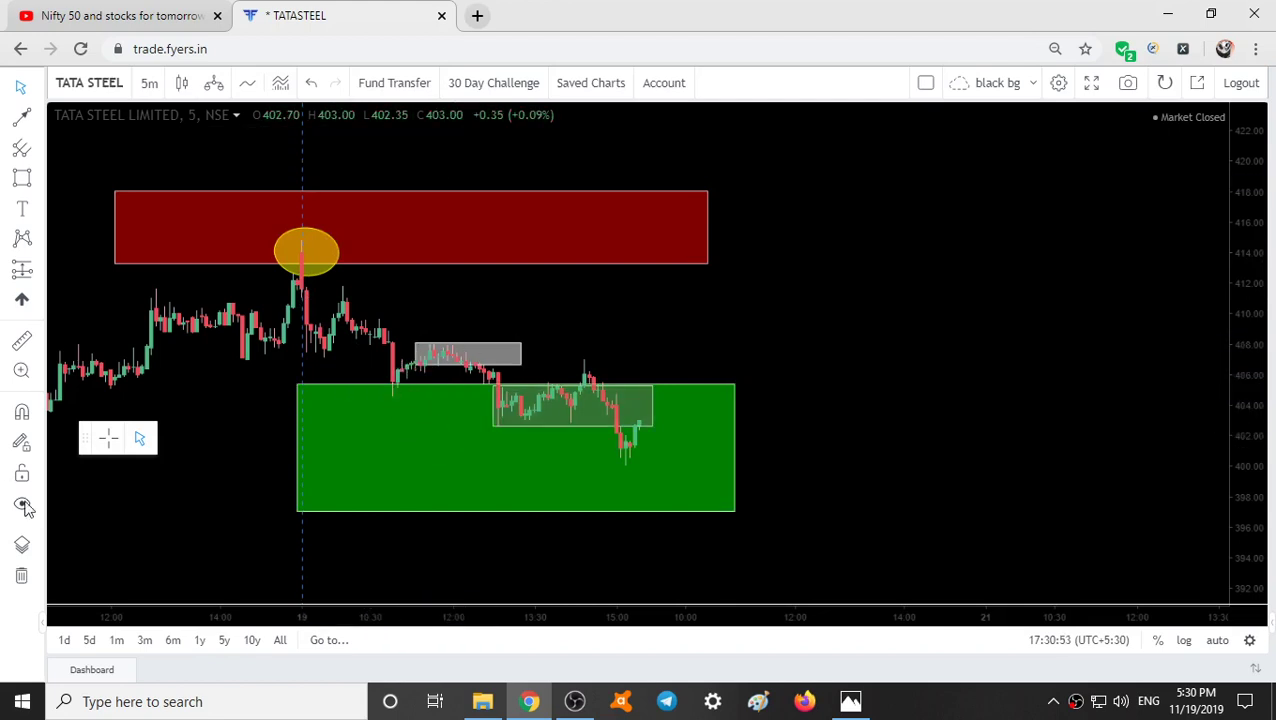
pyautogui.scroll(1, 455, 318)
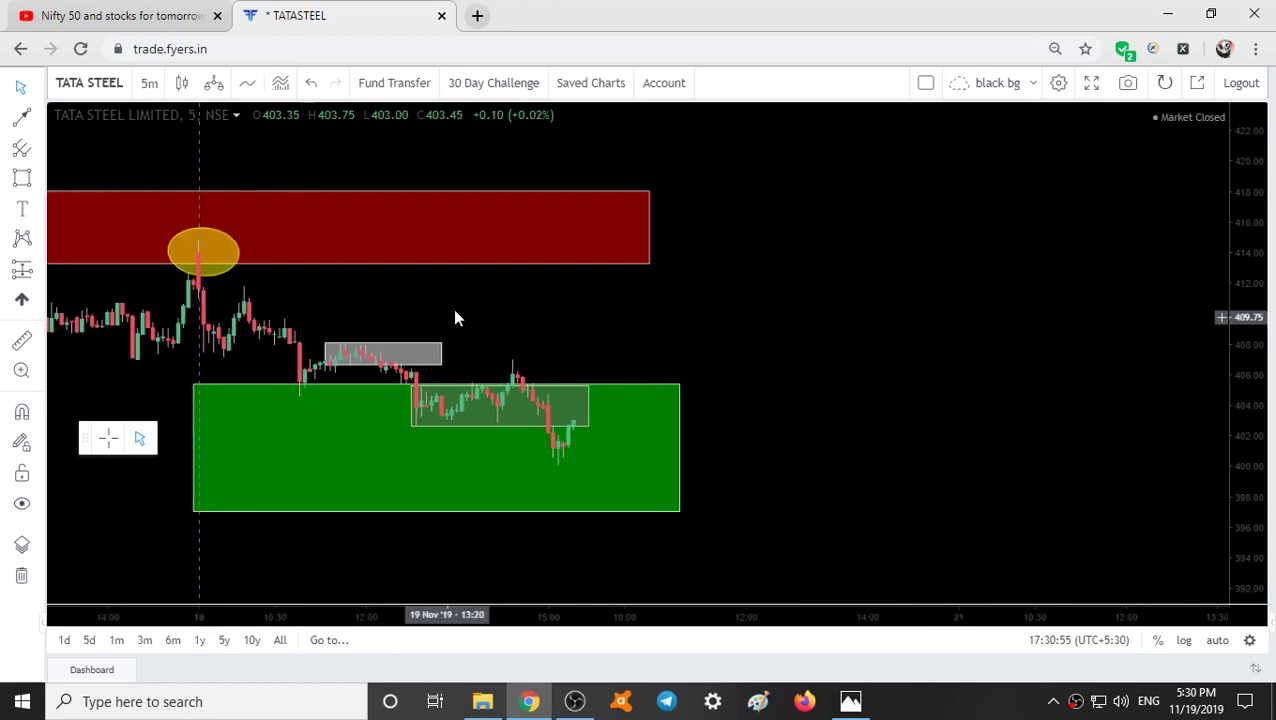
pyautogui.hscroll(-3, 308, 498)
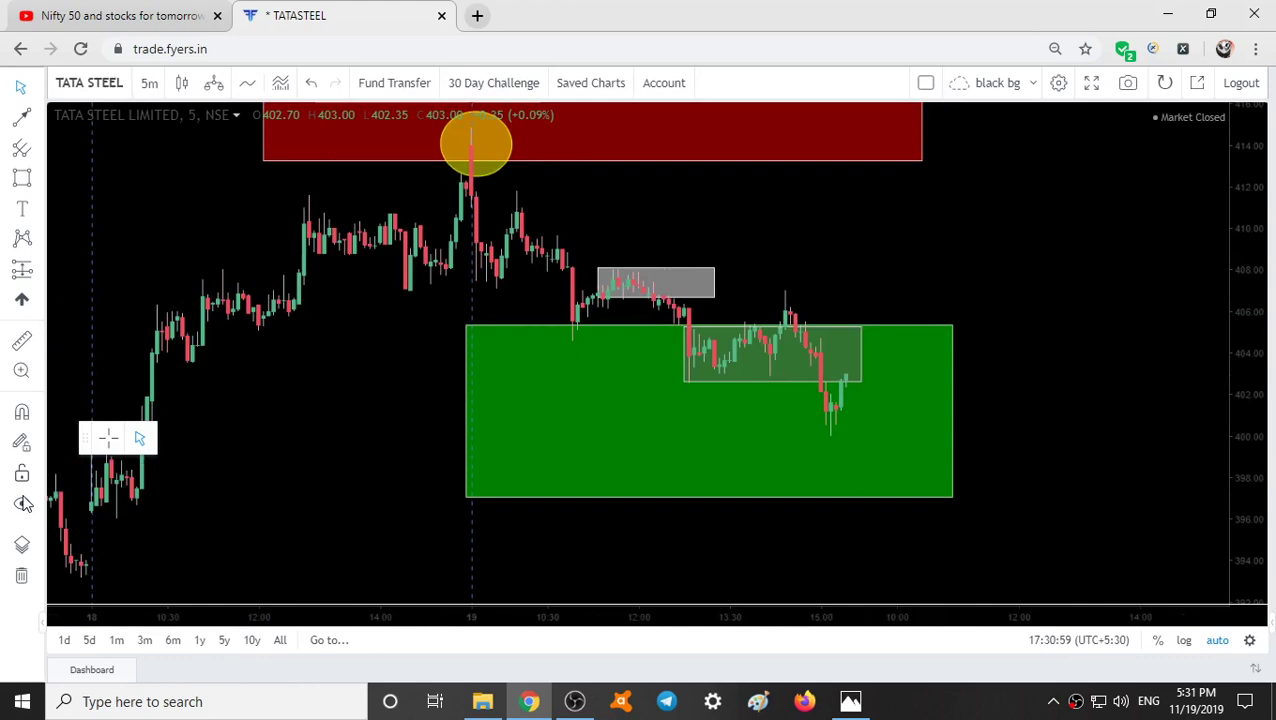
# Zoom into the area and shrink the grey box to fit the consolidation candles
pyautogui.click(22, 370)
pyautogui.moveTo(510, 238); pyautogui.dragTo(793, 383)
pyautogui.hscroll(-3, 710, 435)
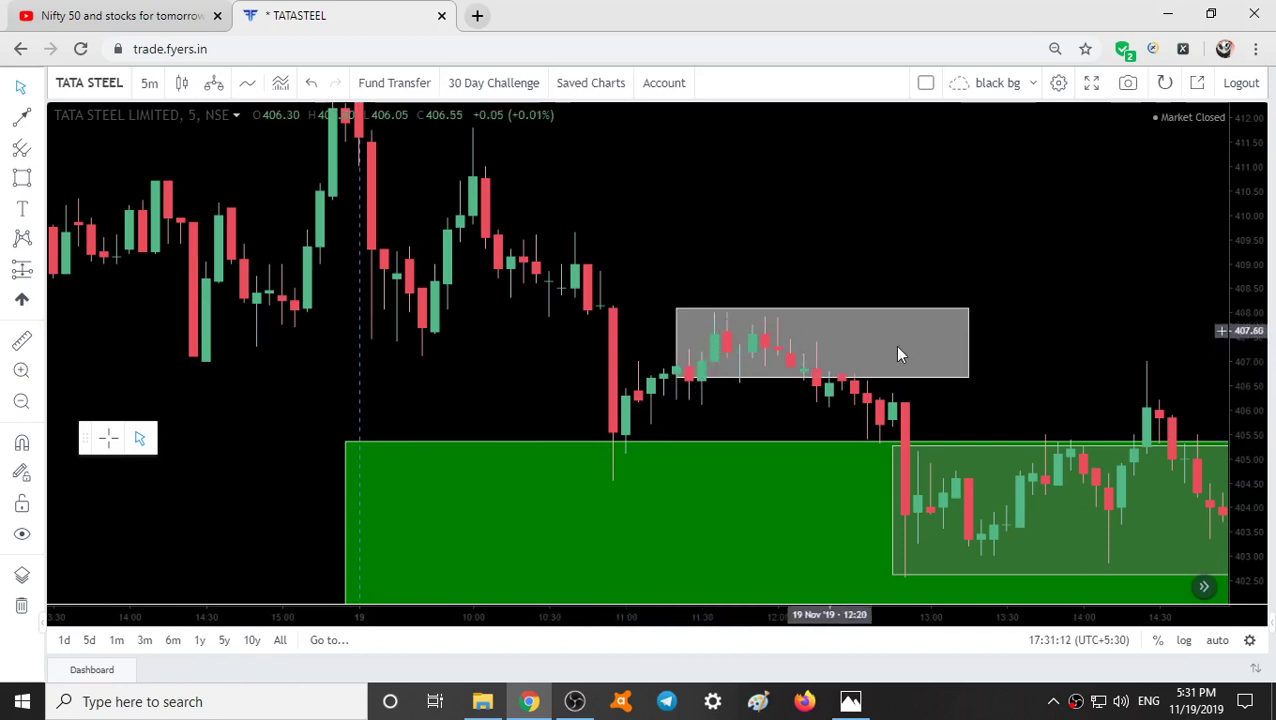
pyautogui.moveTo(967, 311); pyautogui.dragTo(829, 313)
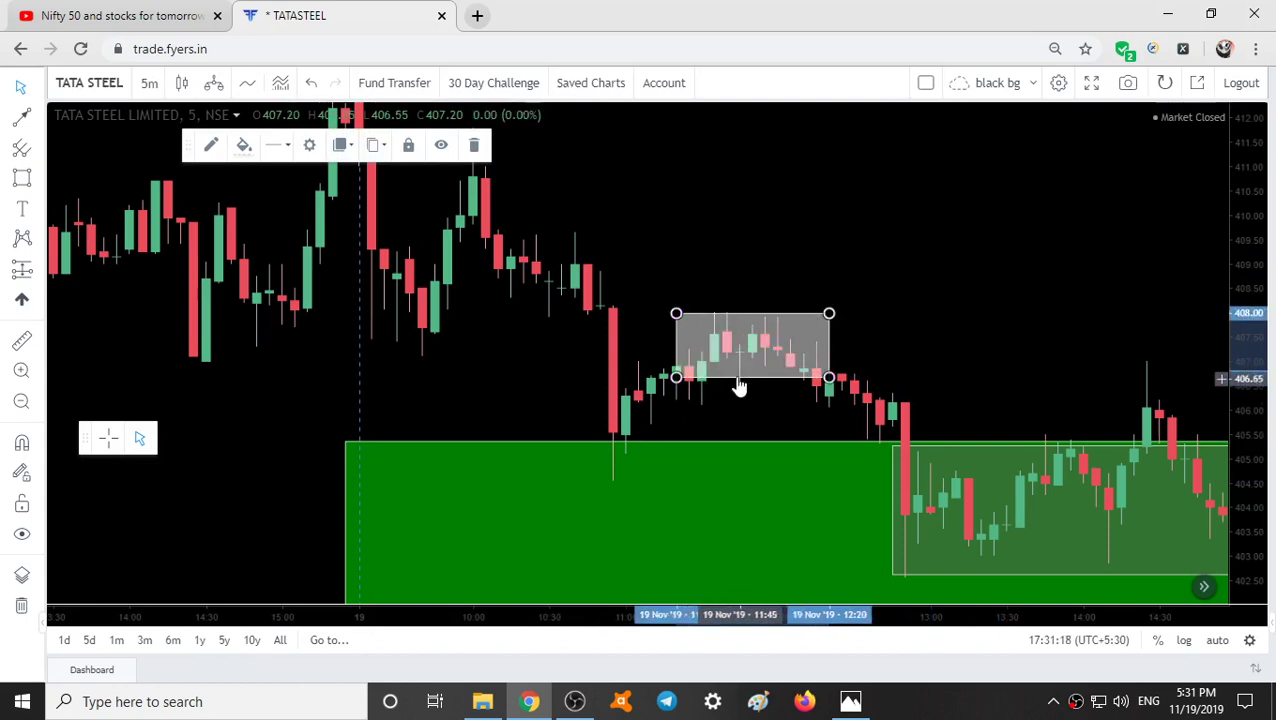
pyautogui.moveTo(829, 378); pyautogui.dragTo(829, 382)
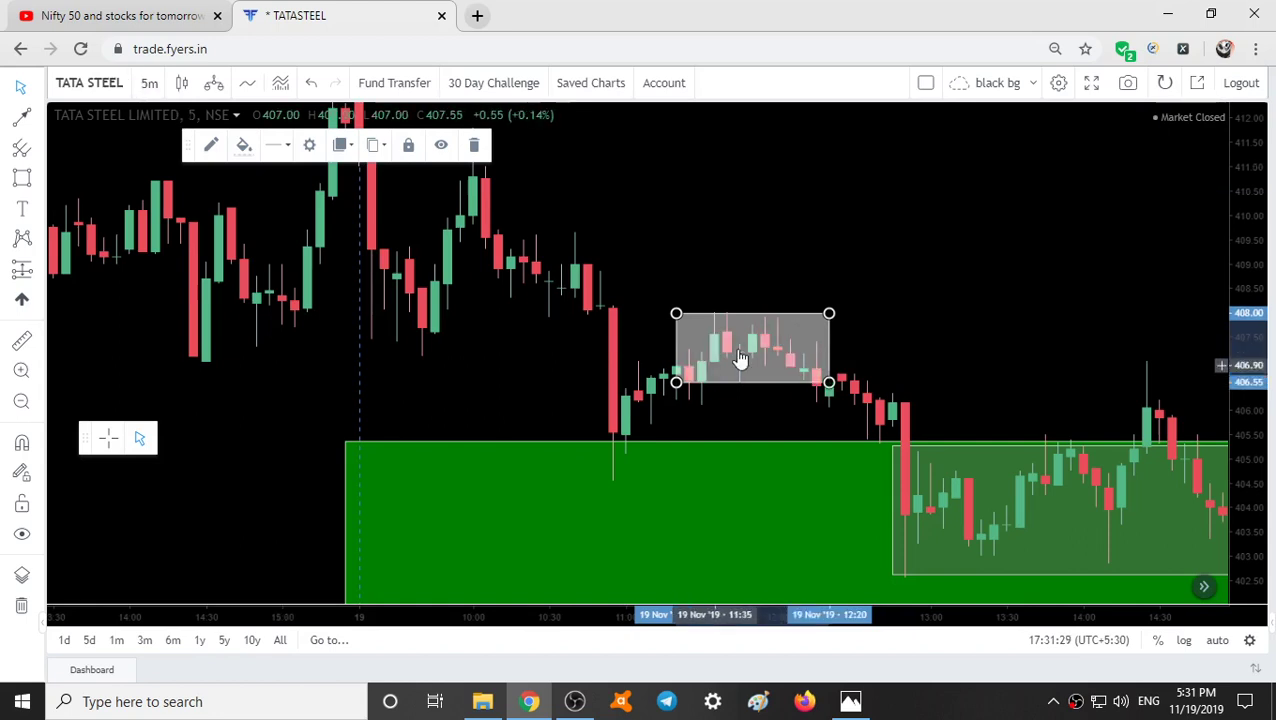
# Pan to the following session and compare with the 'price action.jpg' candlestick reference
pyautogui.moveTo(995, 341); pyautogui.dragTo(750, 308)
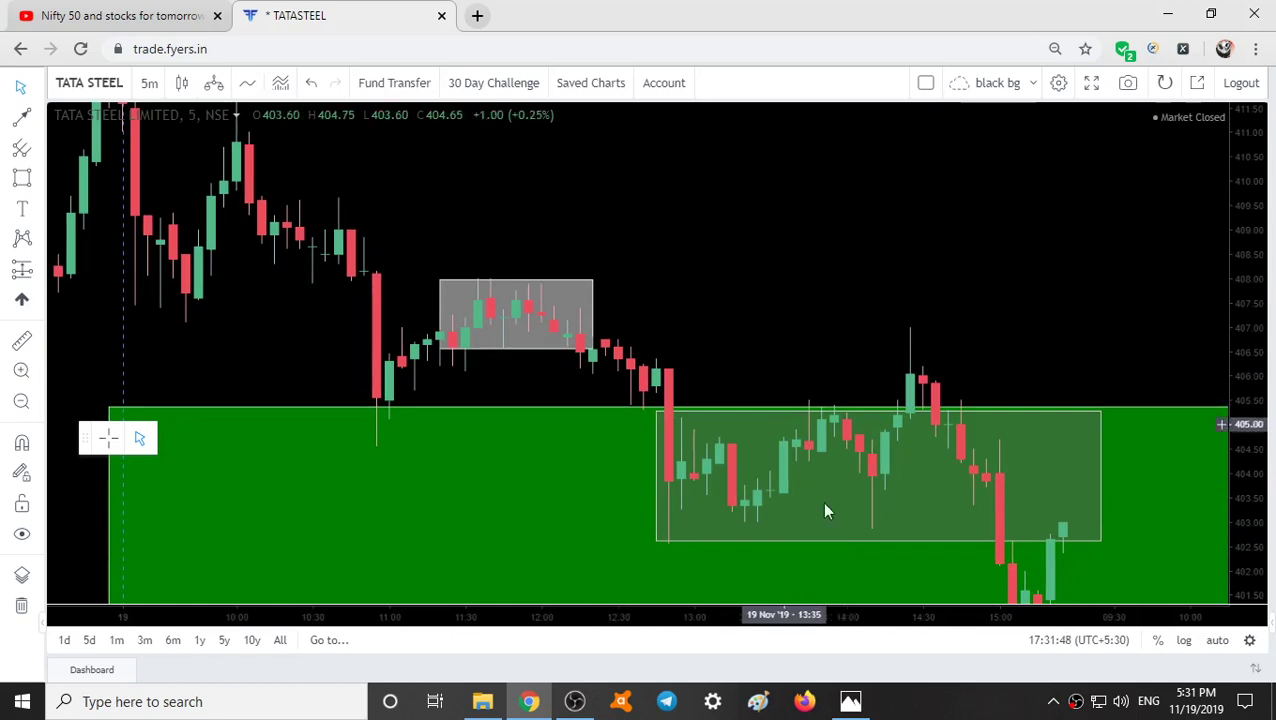
pyautogui.moveTo(720, 322); pyautogui.dragTo(514, 408)
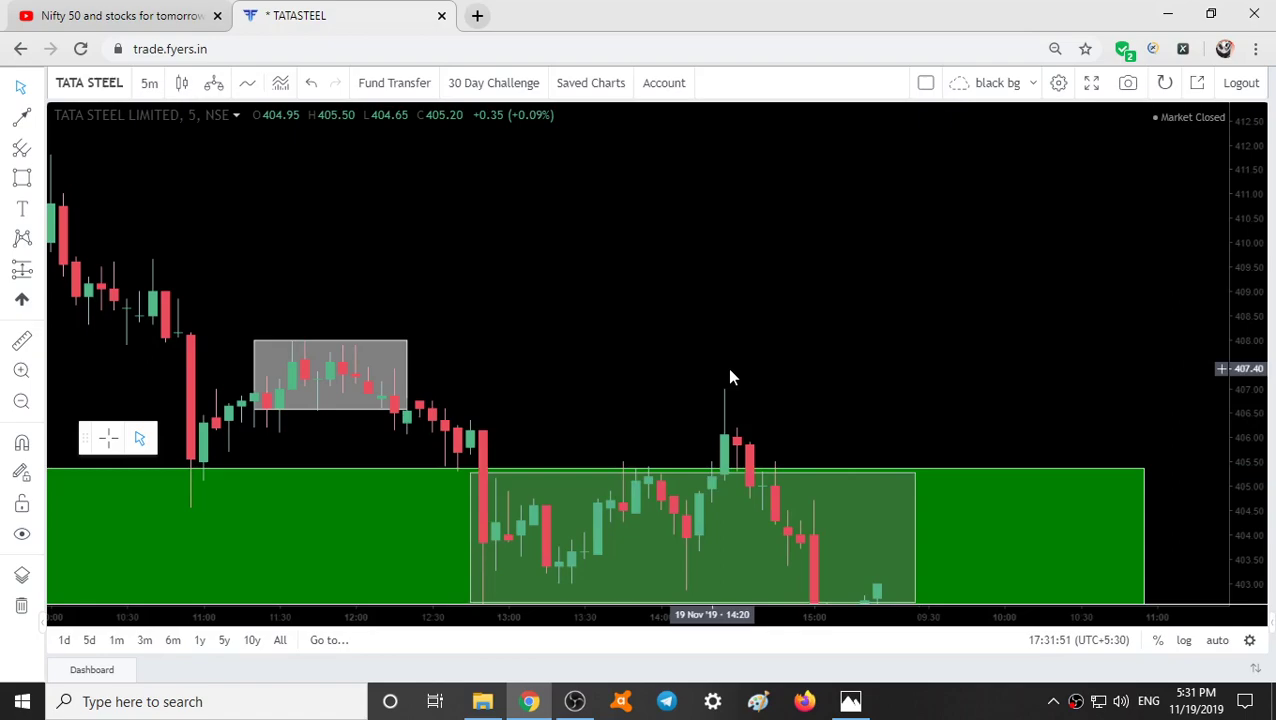
pyautogui.hotkey('alt', 'Tab')
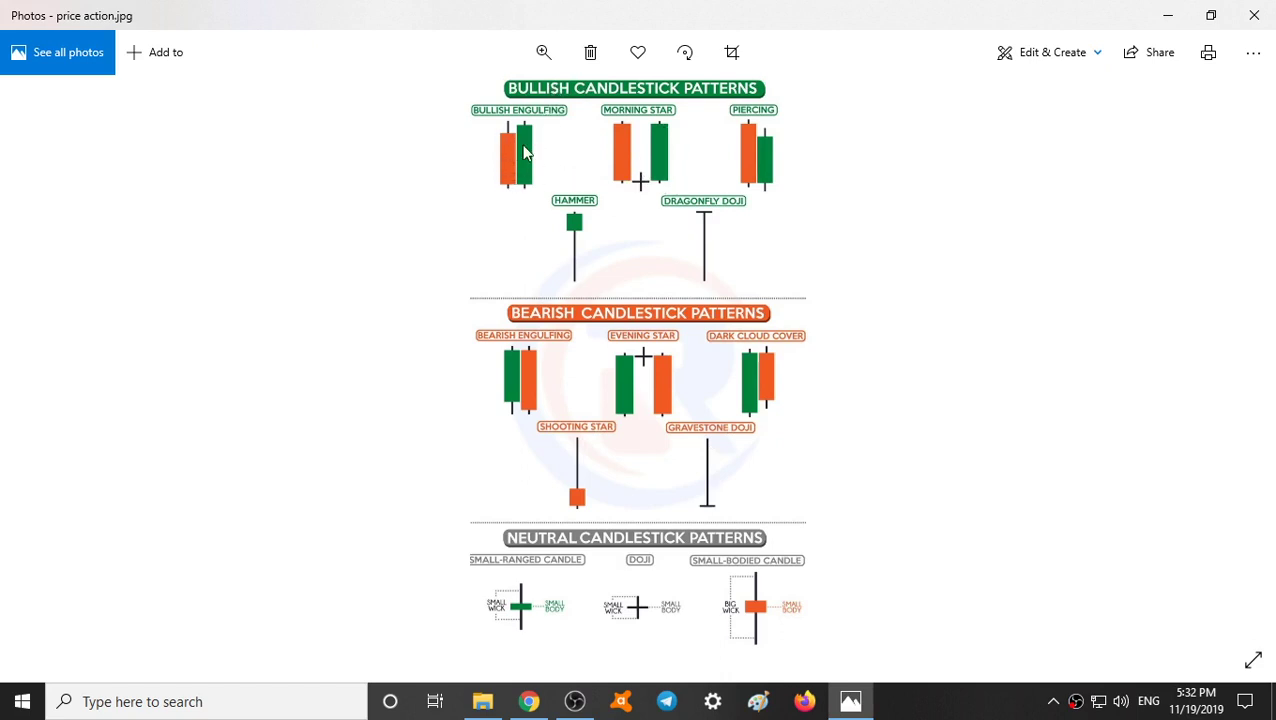
pyautogui.click(1168, 15)
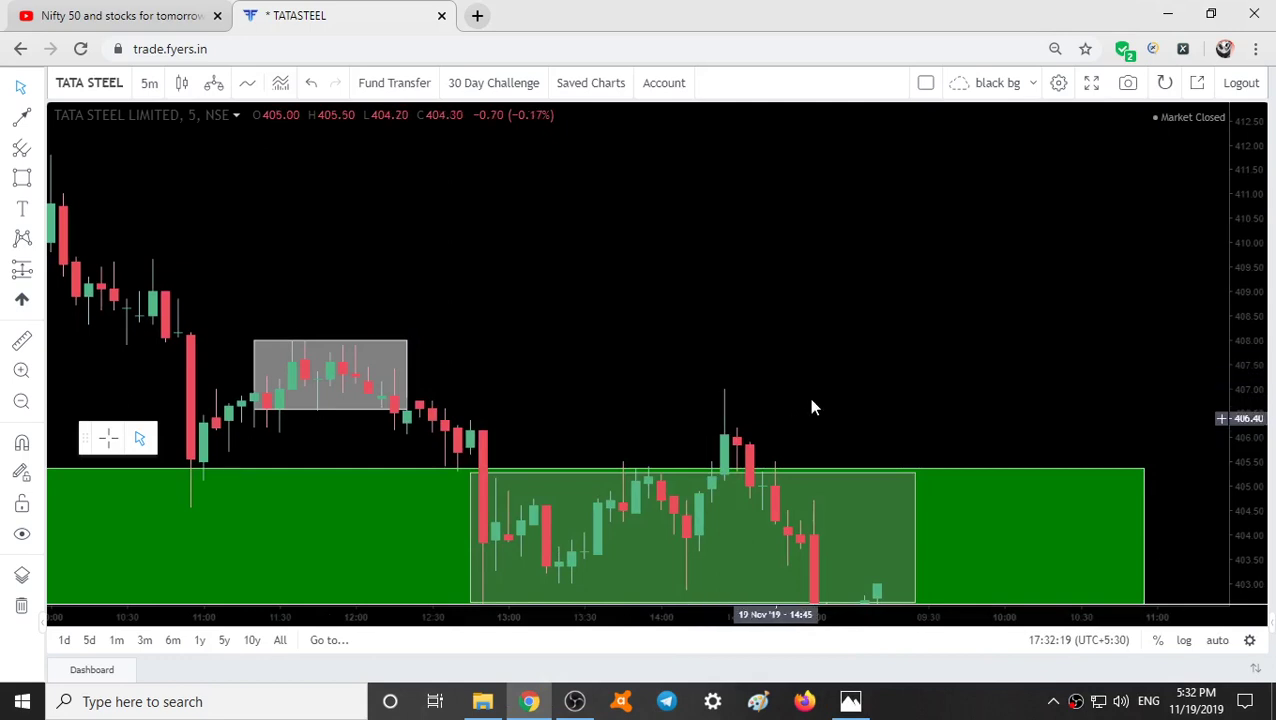
# Zoom out and compress the price scale until the red supply zone and yellow circle show
pyautogui.moveTo(812, 407); pyautogui.dragTo(783, 329)
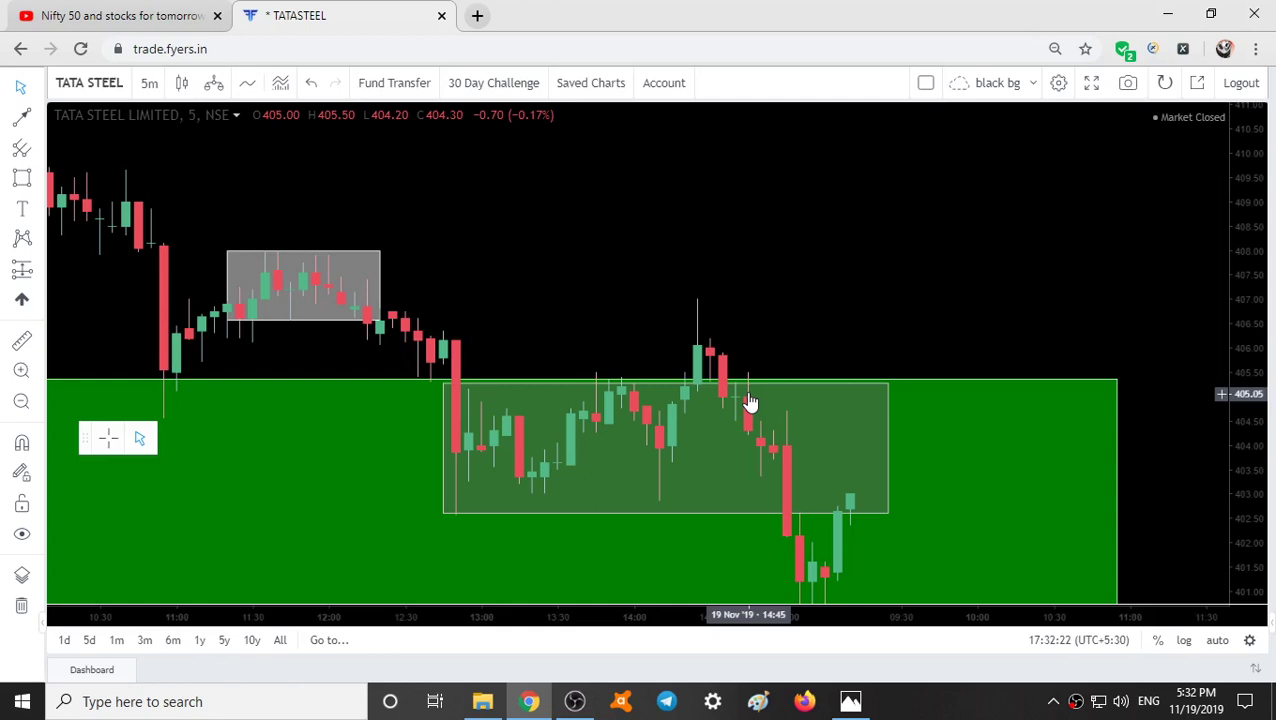
pyautogui.scroll(-3, 1092, 190)
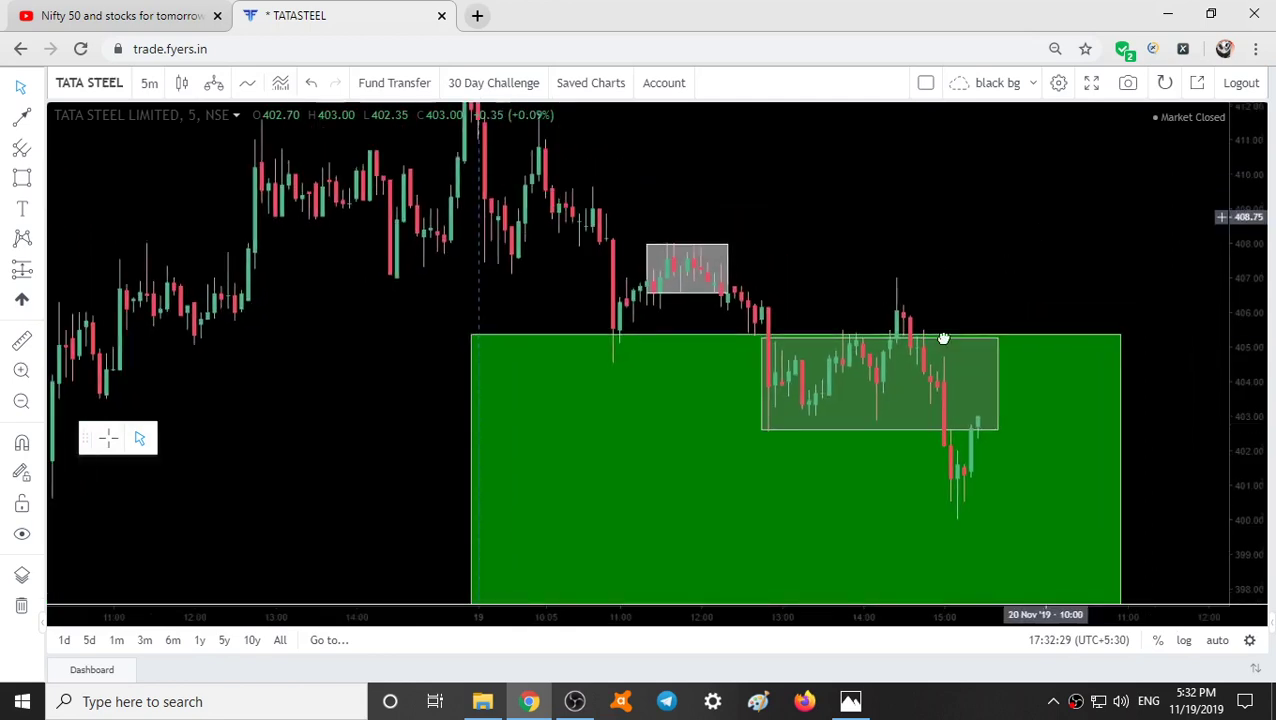
pyautogui.moveTo(1250, 300); pyautogui.dragTo(1272, 178)
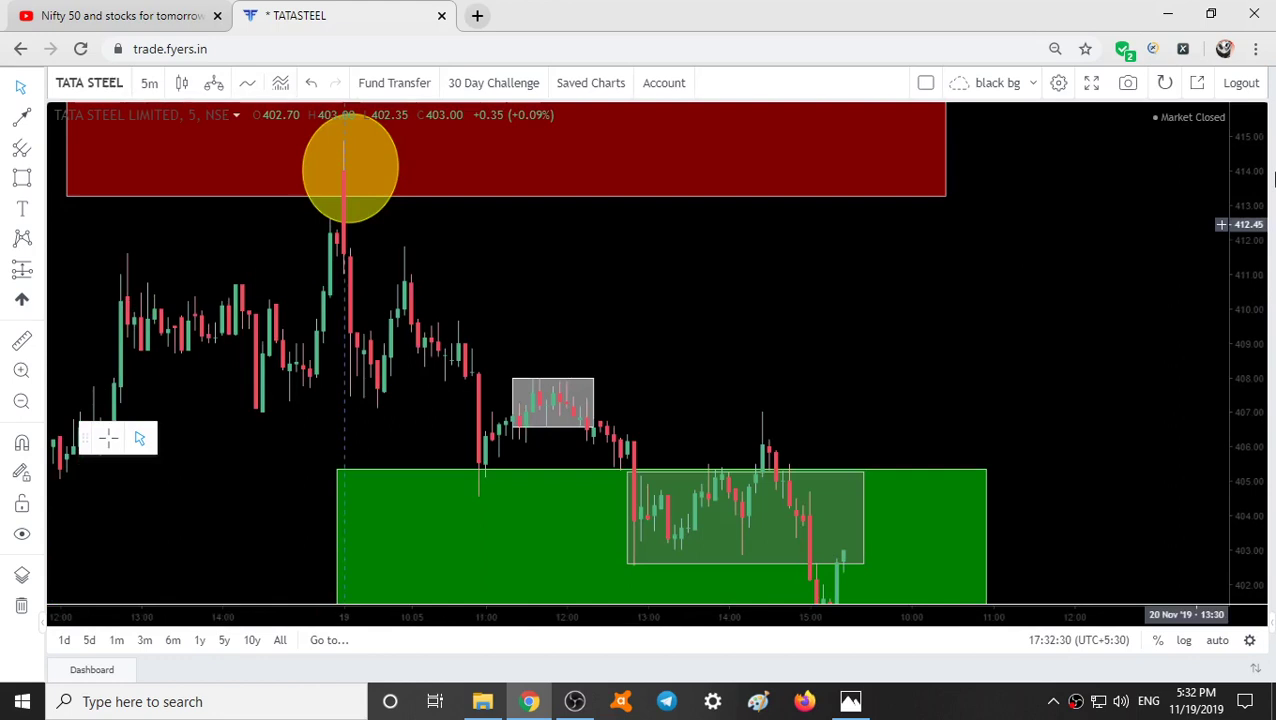
pyautogui.moveTo(1272, 178); pyautogui.dragTo(1265, 260)
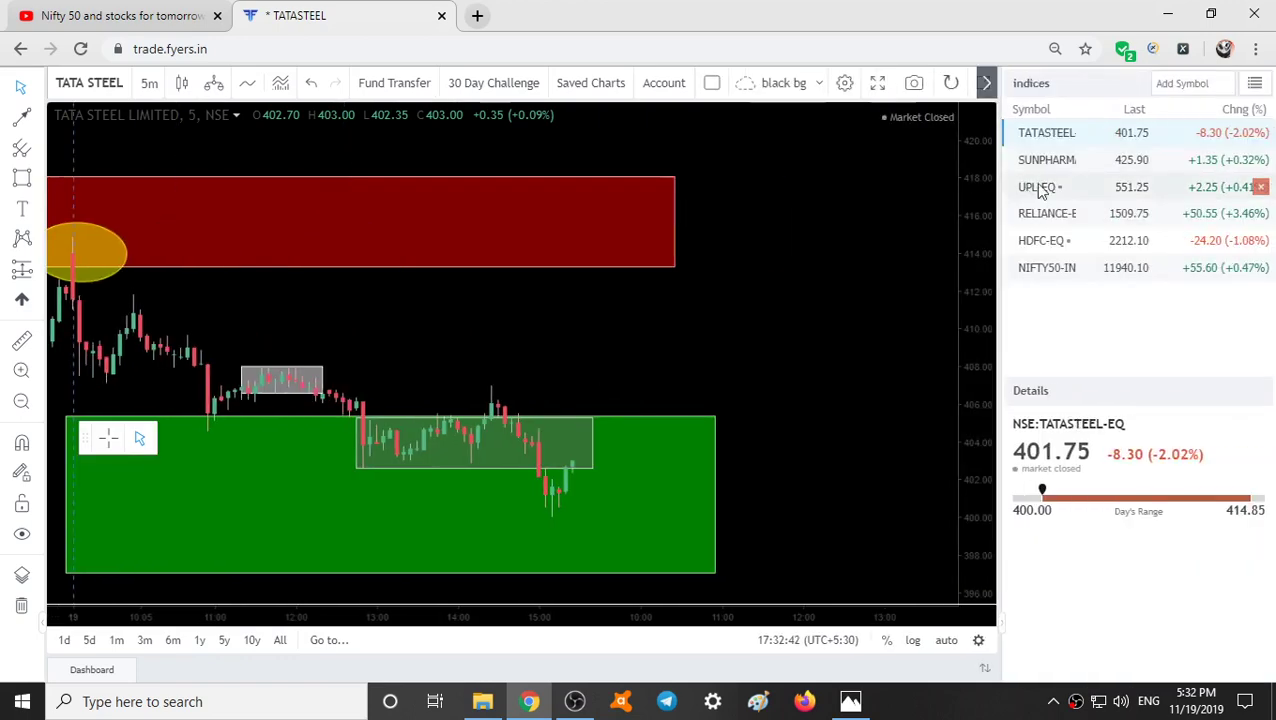
# Switch to SUNPHARMA, fit both zones on the price scale, select the green demand zone, then switch to UPL
pyautogui.click(1062, 159)
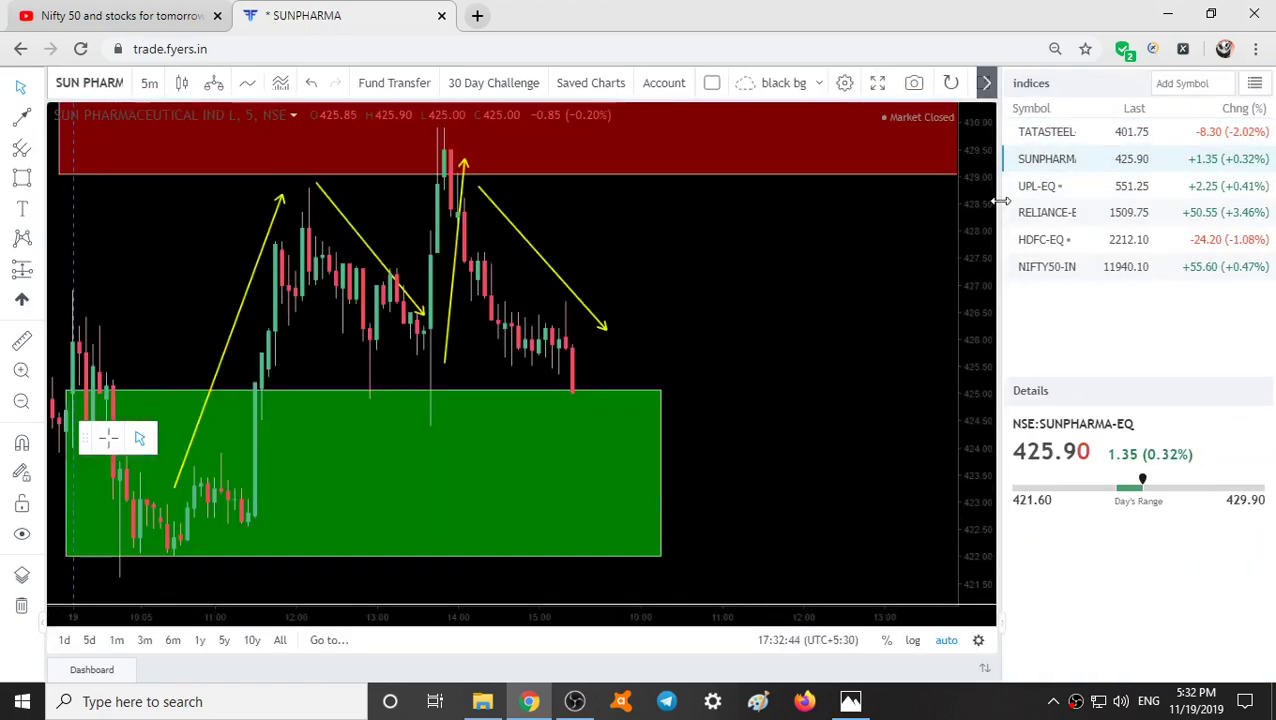
pyautogui.click(1266, 192)
pyautogui.moveTo(1266, 157); pyautogui.dragTo(1216, 307)
pyautogui.click(390, 405)
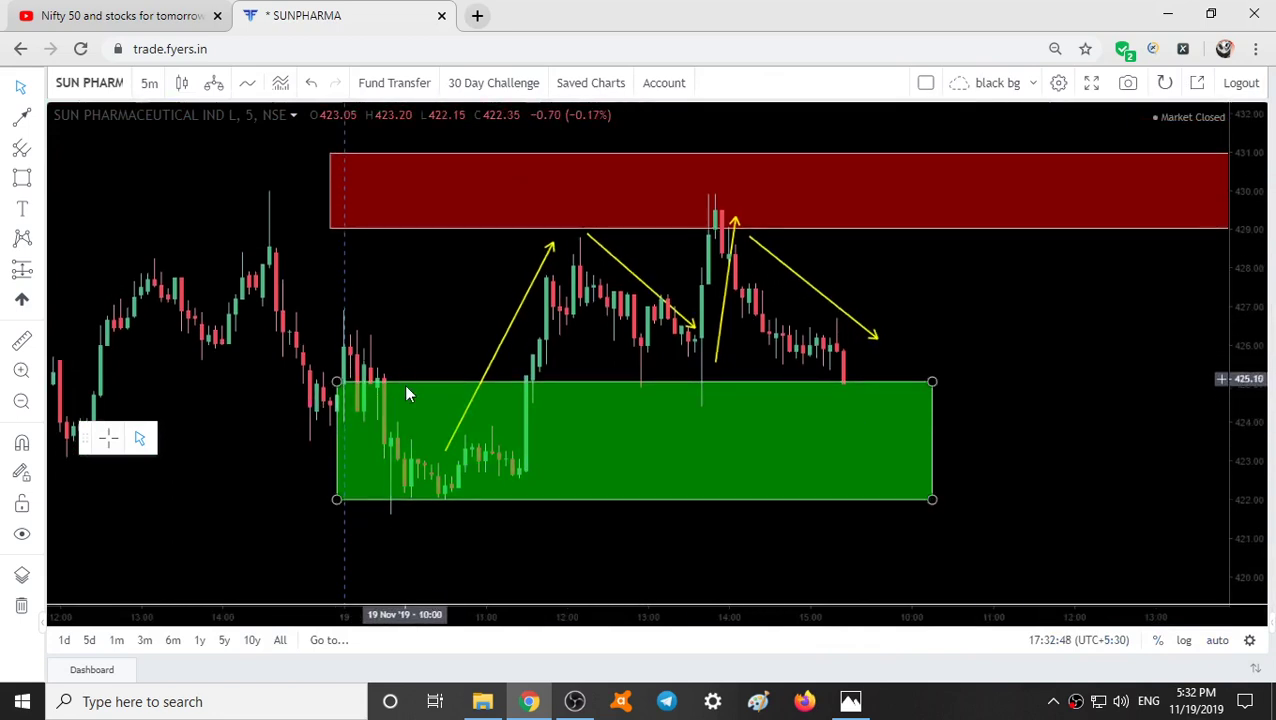
pyautogui.click(412, 392)
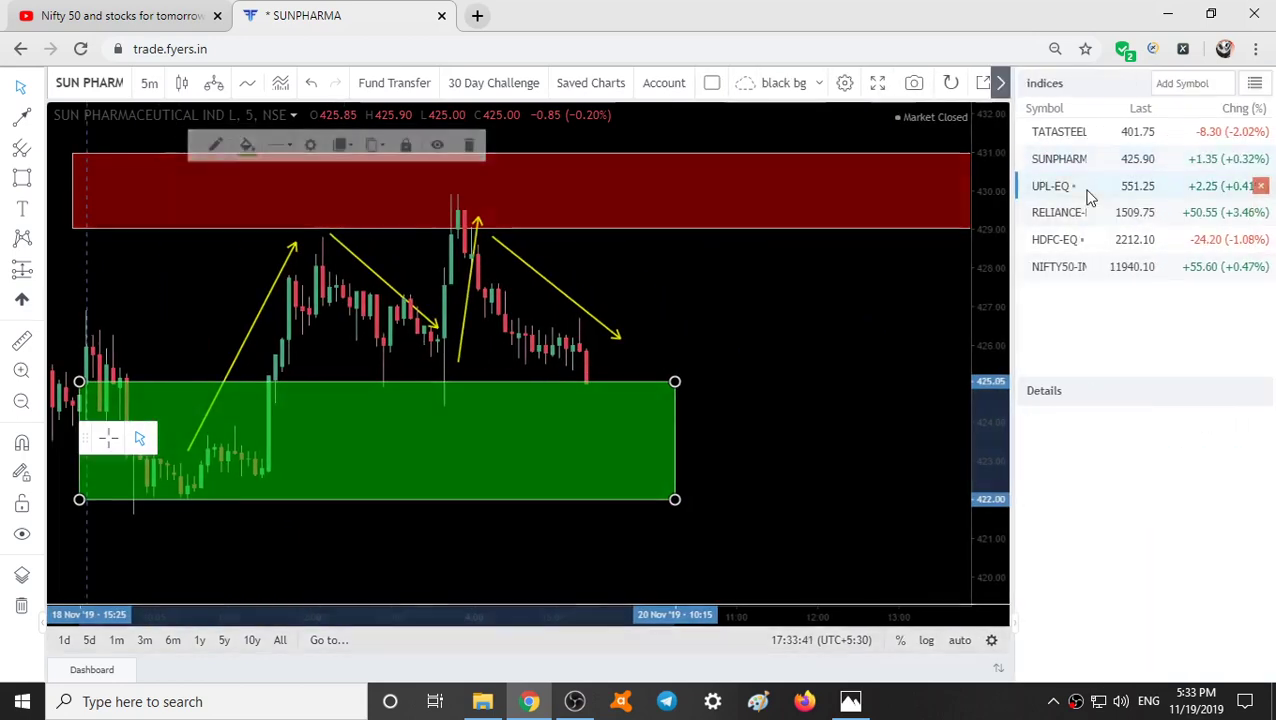
pyautogui.click(1088, 190)
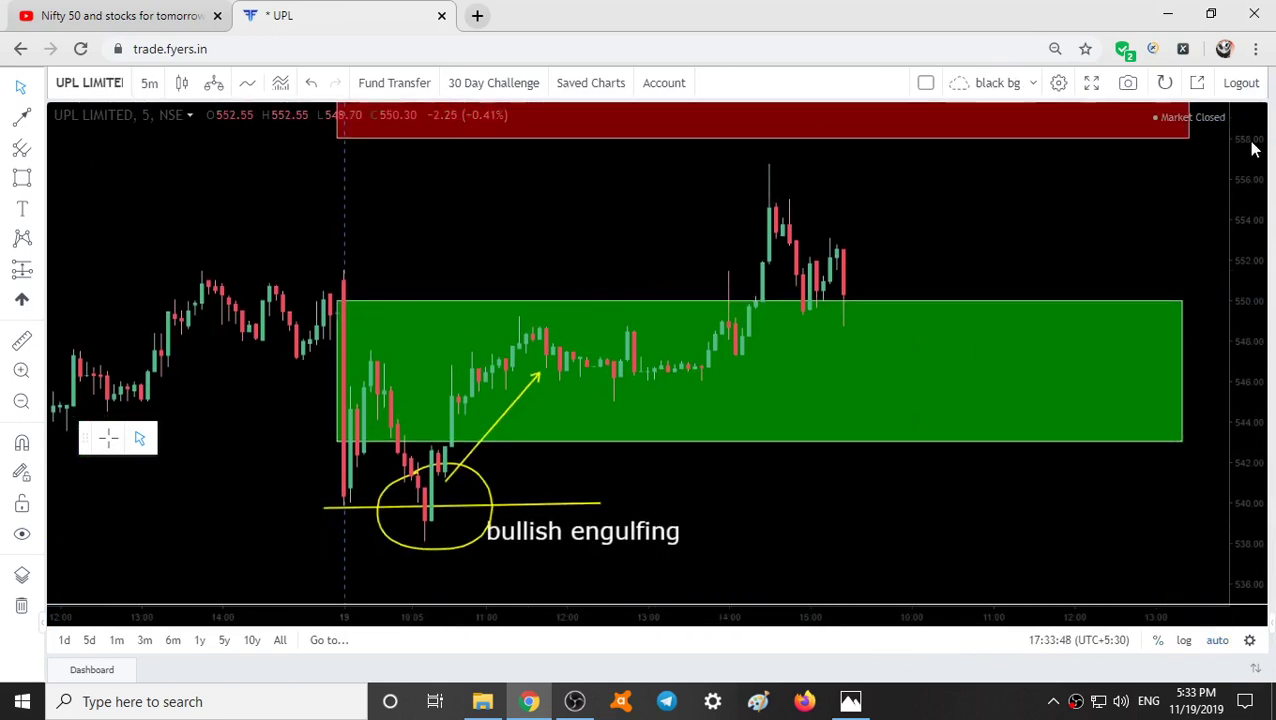
# Rescale UPL's price axis to fit the zones and bring up the 'price action.jpg' reference
pyautogui.moveTo(1255, 148); pyautogui.dragTo(1255, 175)
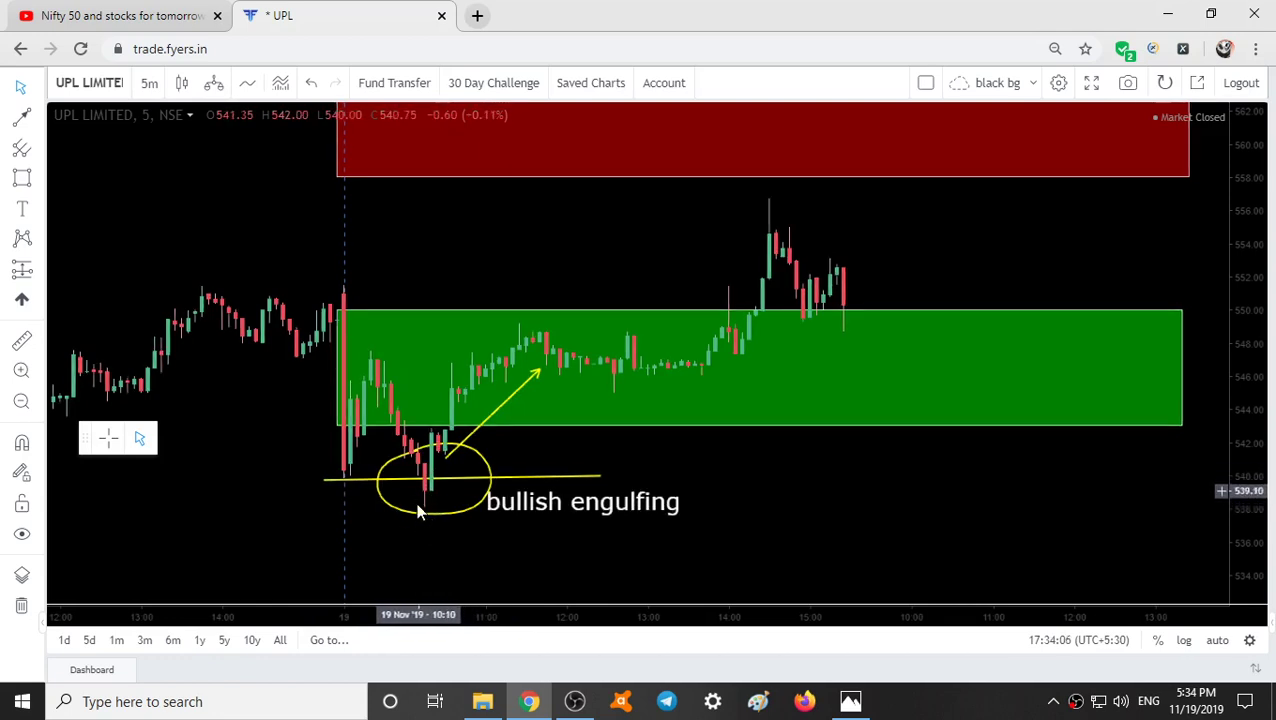
pyautogui.click(852, 703)
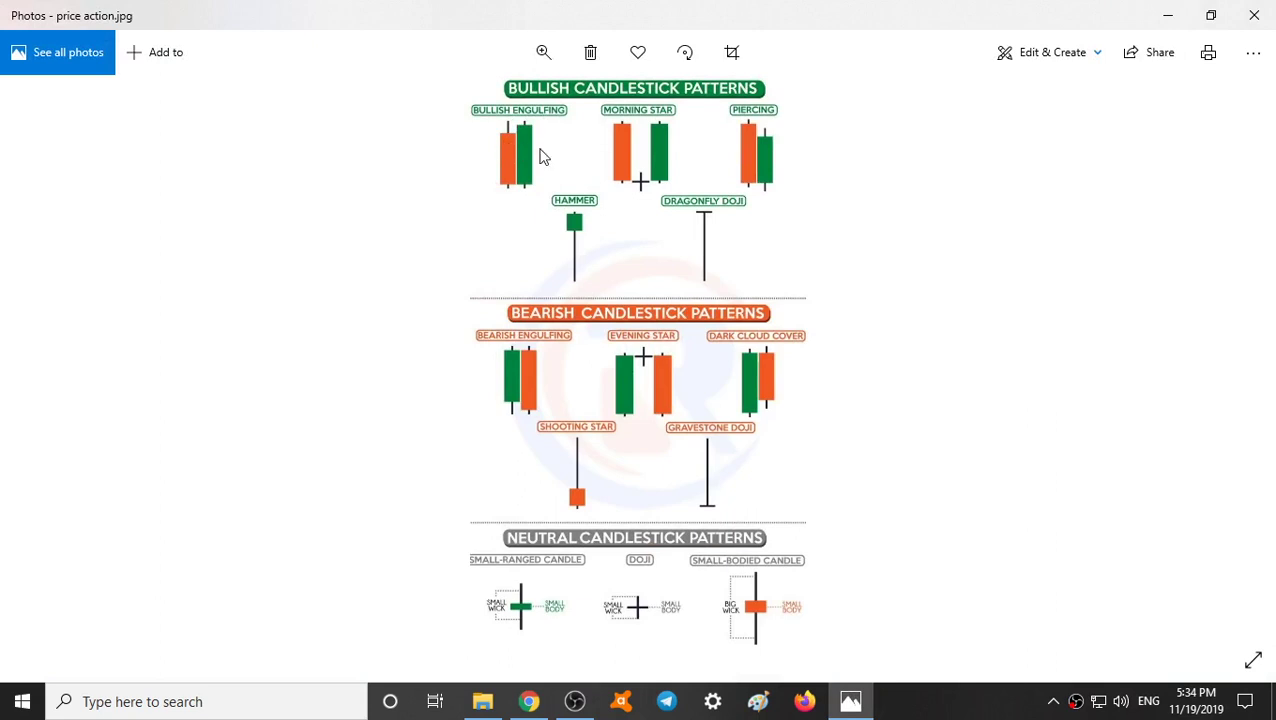
# Minimize the Photos candlestick-patterns picture to return to the UPL chart
pyautogui.click(1168, 16)
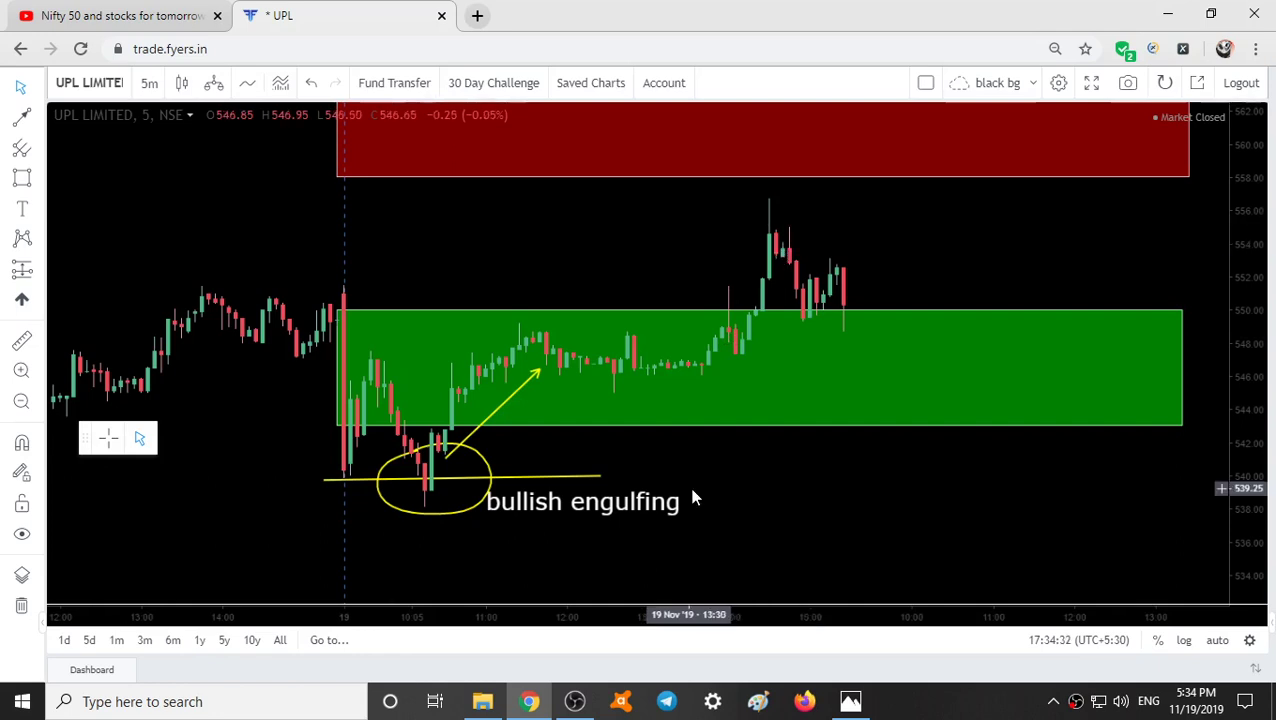
# Pull out the watchlist and switch the chart to NIFTY50-INDEX
pyautogui.moveTo(1264, 202); pyautogui.dragTo(945, 212)
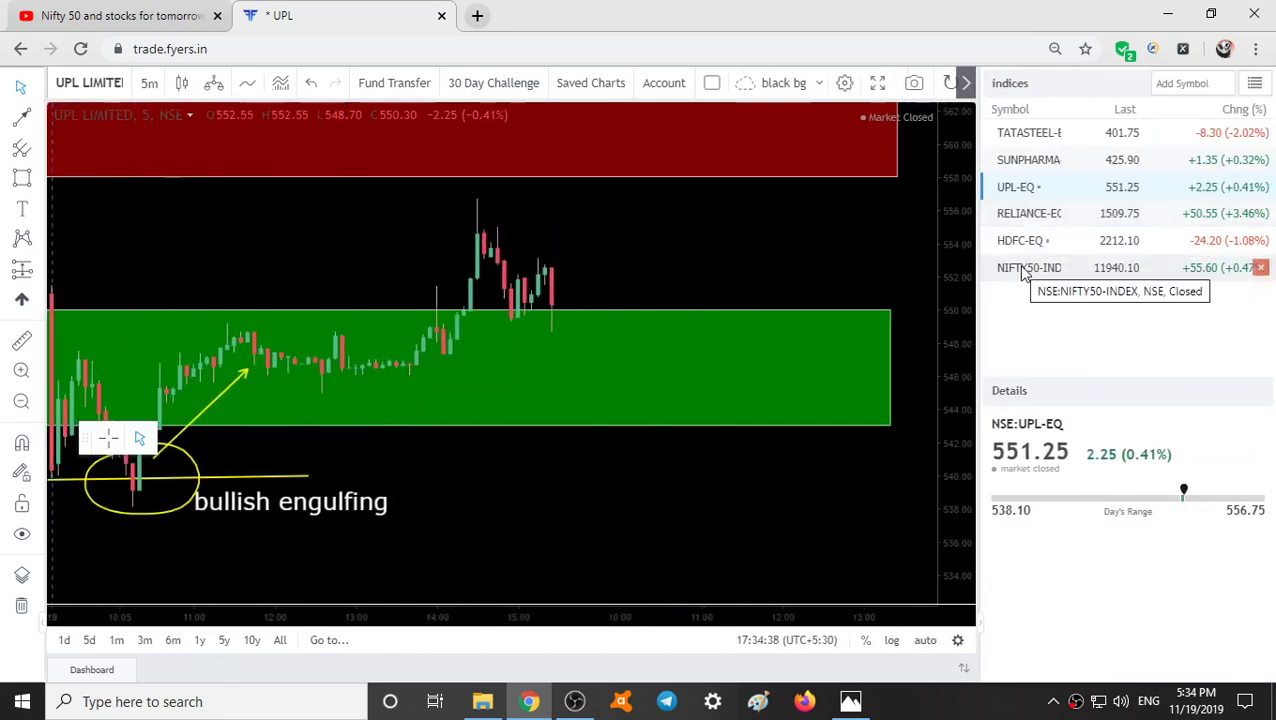
pyautogui.click(1024, 270)
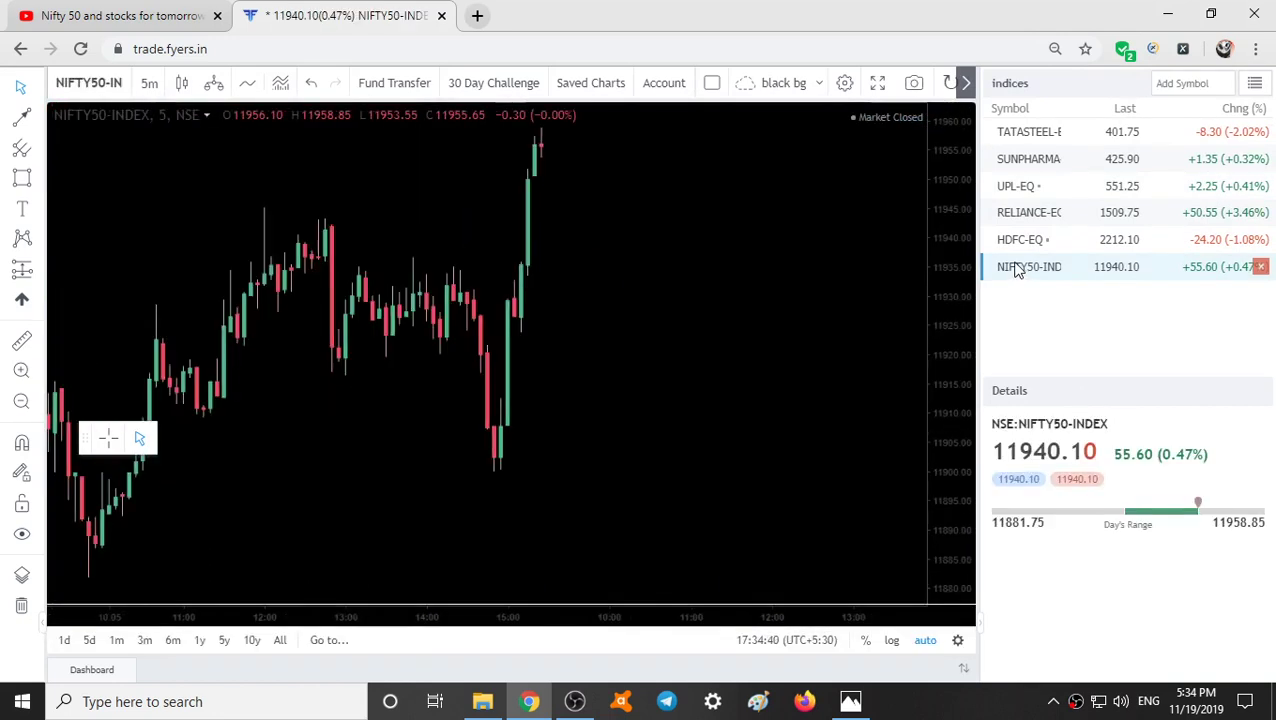
# Compress the NIFTY50 price scale, pan the candles right, and pick the Text tool
pyautogui.moveTo(958, 156); pyautogui.dragTo(934, 365)
pyautogui.moveTo(533, 375); pyautogui.dragTo(763, 362)
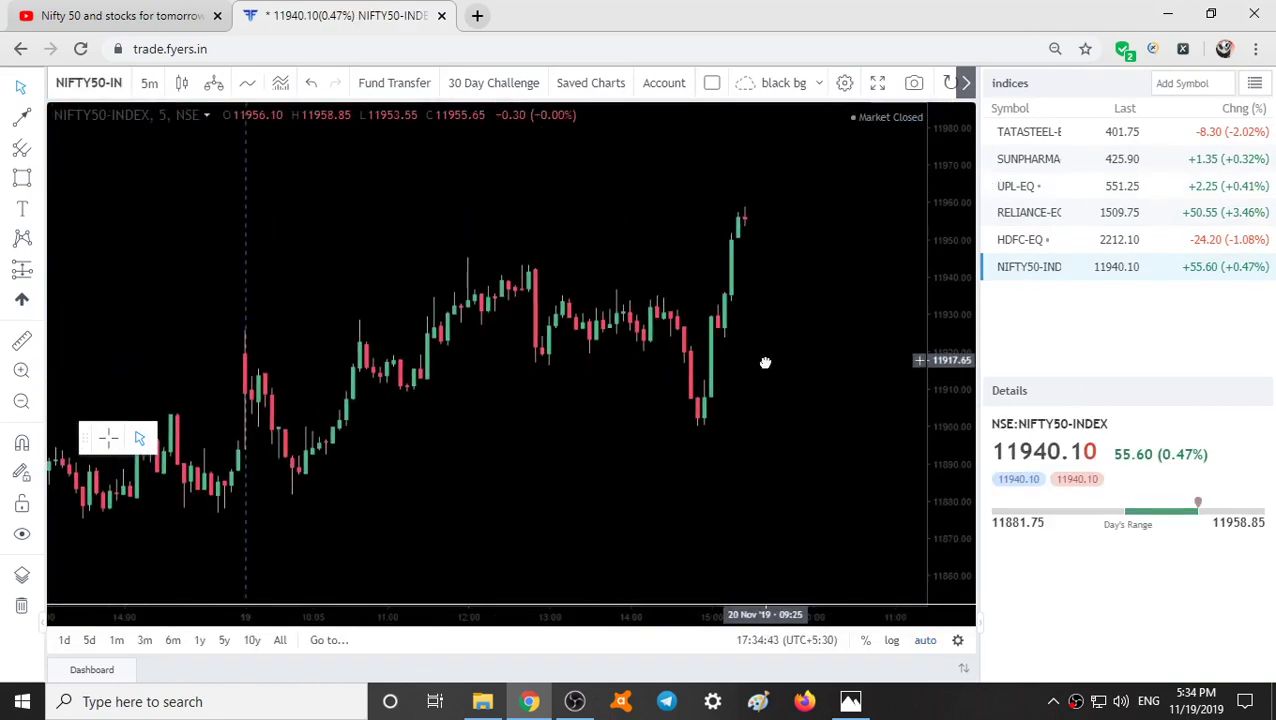
pyautogui.click(24, 210)
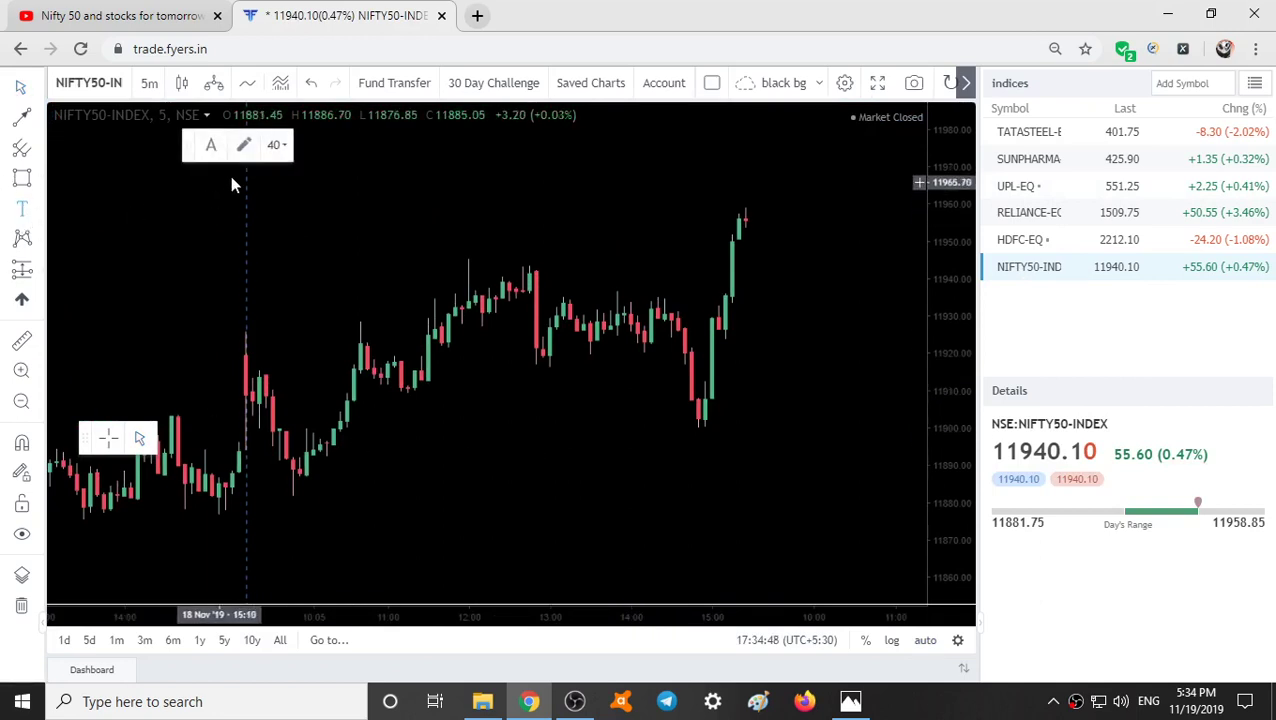
pyautogui.click(516, 188)
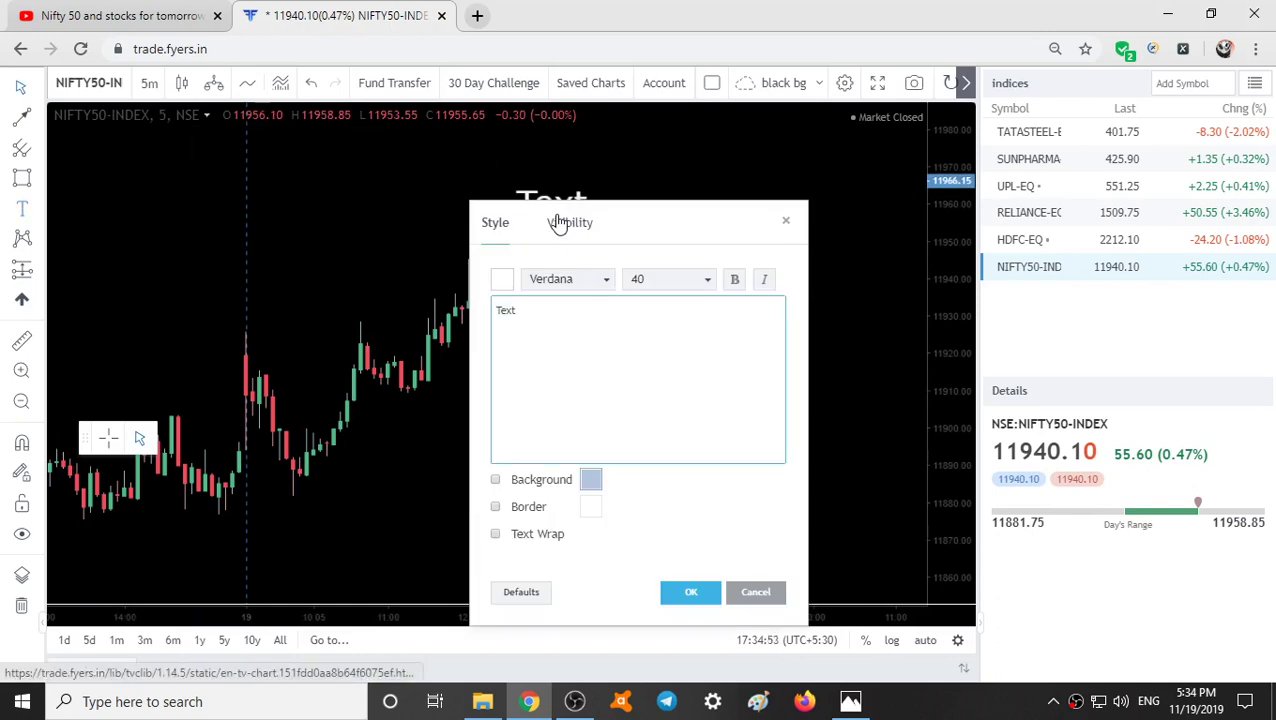
pyautogui.write('11906-')
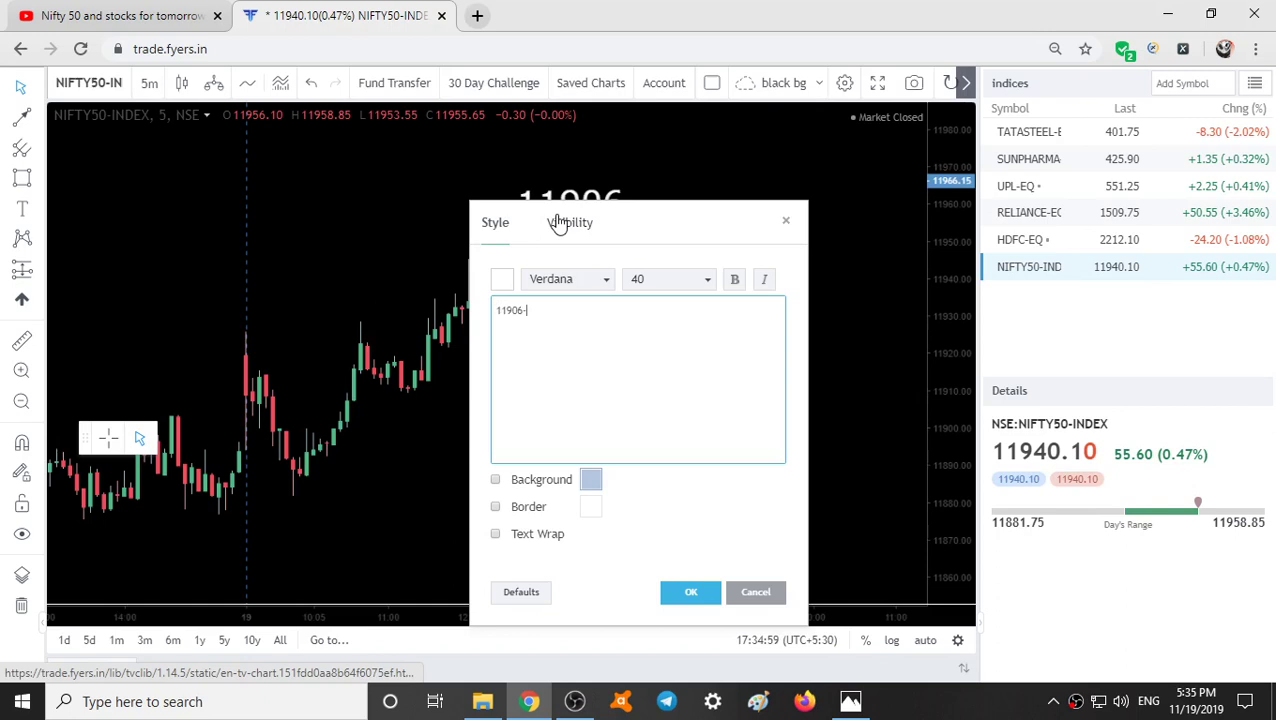
pyautogui.moveTo(560, 222); pyautogui.dragTo(134, 166)
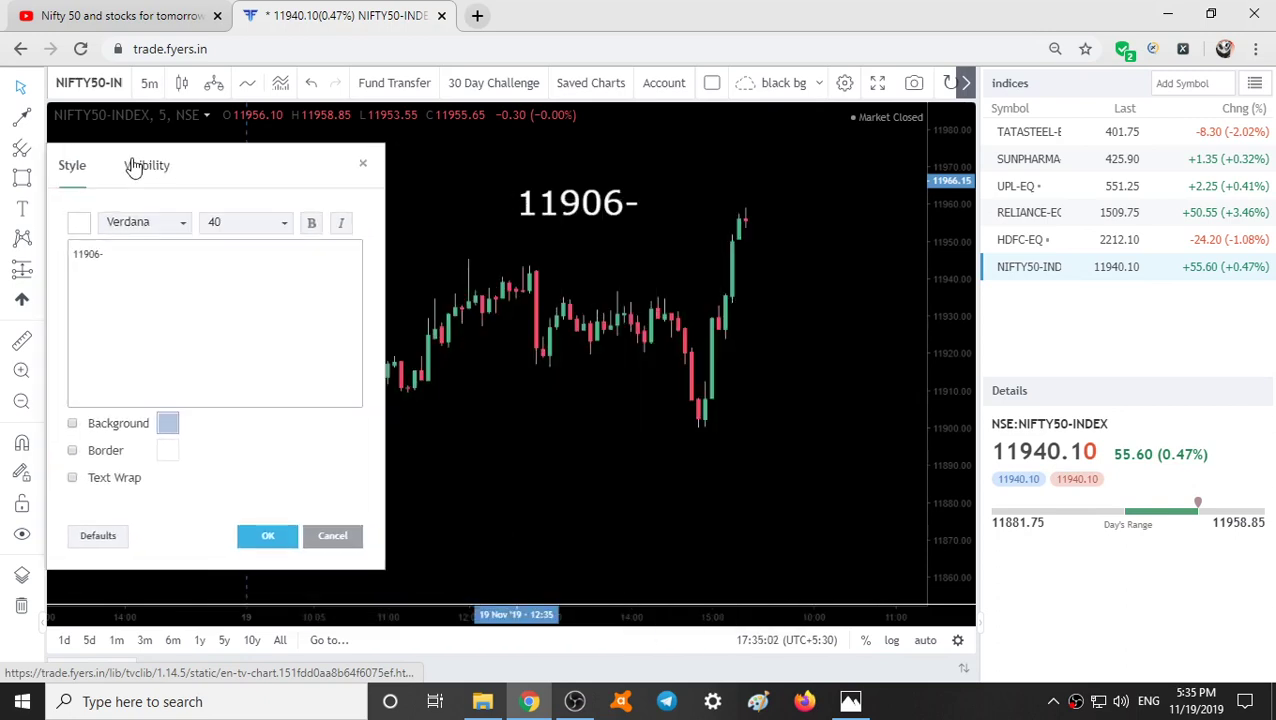
pyautogui.write('118')
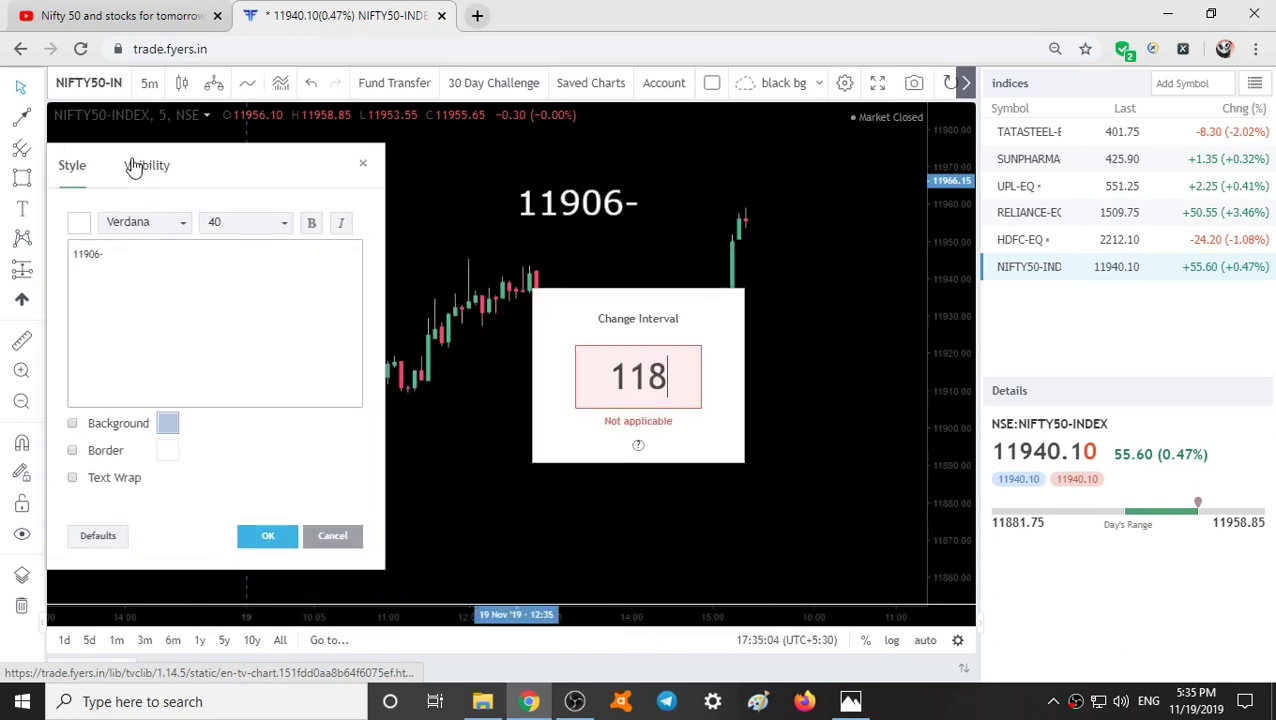
pyautogui.write('68')
pyautogui.press('BackSpace')
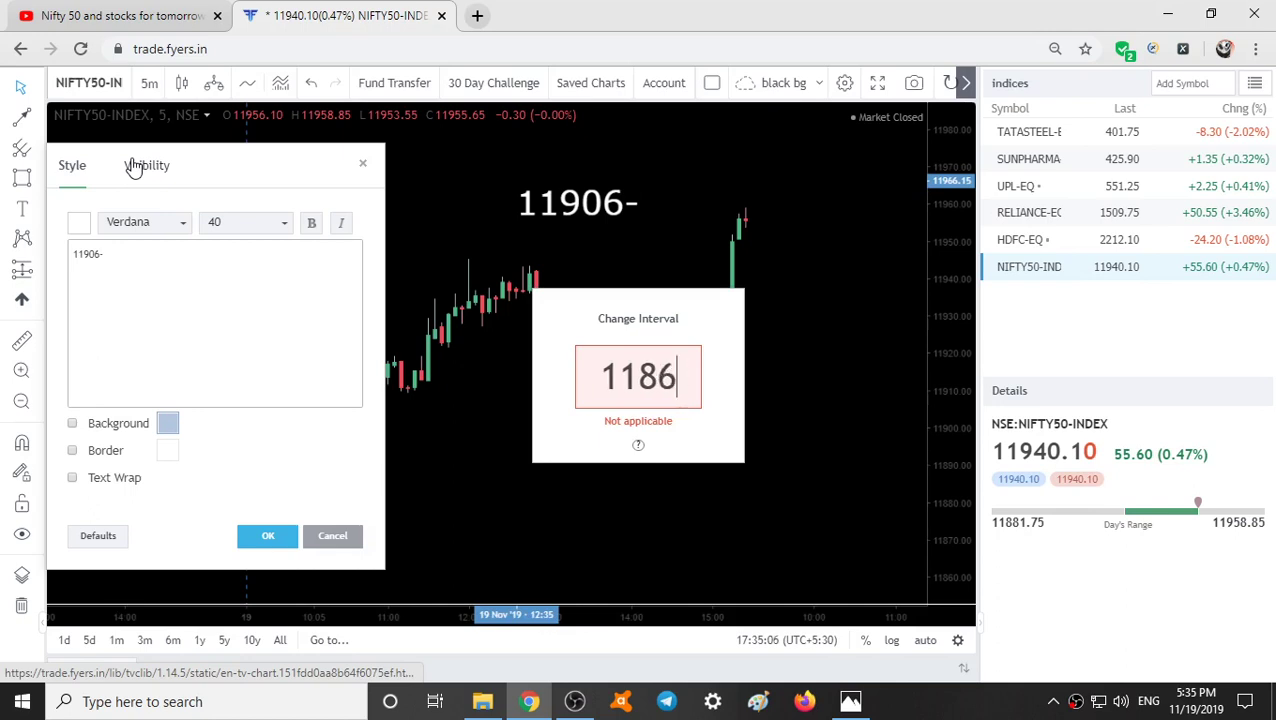
pyautogui.press('BackSpace')
pyautogui.press('BackSpace')
pyautogui.press('BackSpace')
pyautogui.press('BackSpace')
pyautogui.click(106, 254)
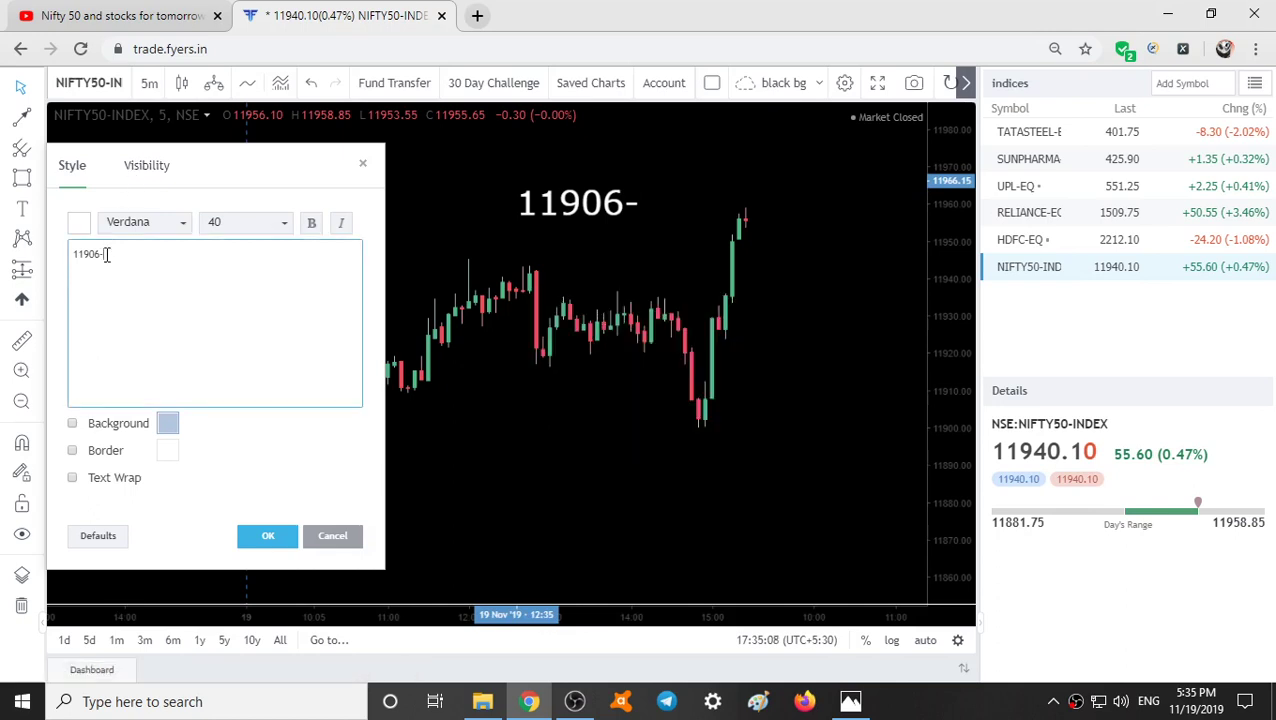
pyautogui.write('11868')
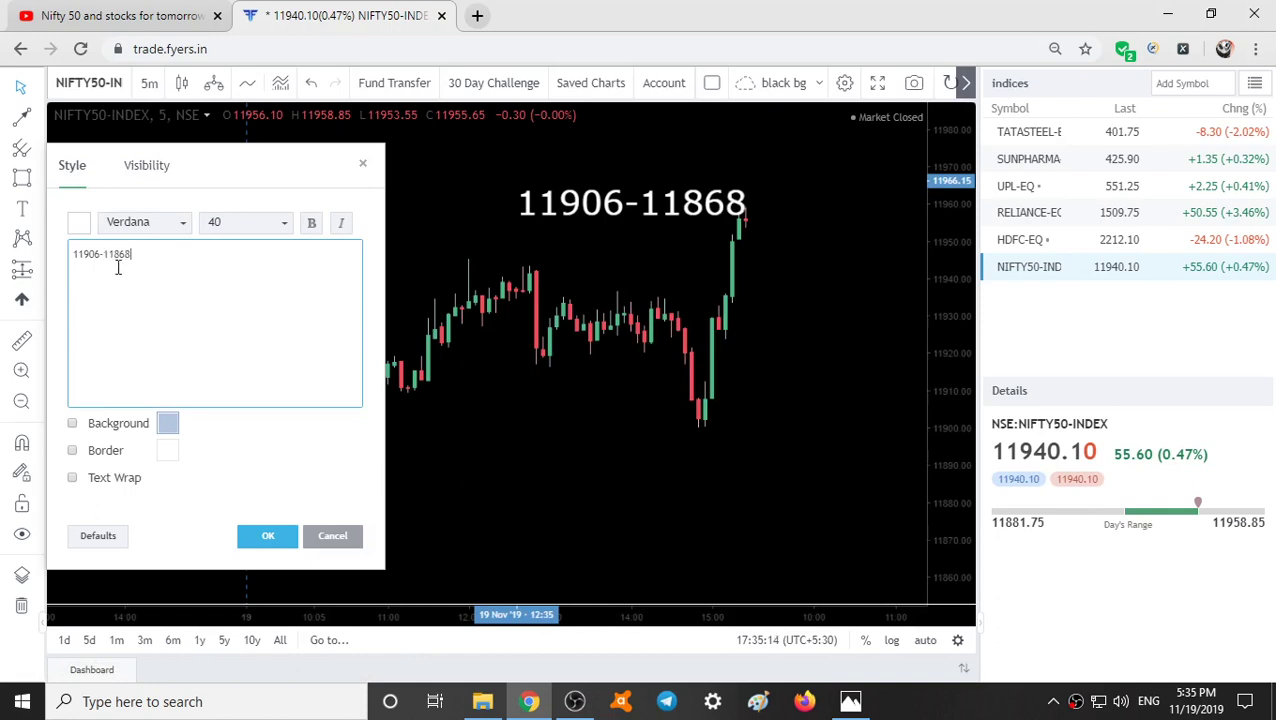
pyautogui.press('Return')
pyautogui.press('Return')
pyautogui.write('11974')
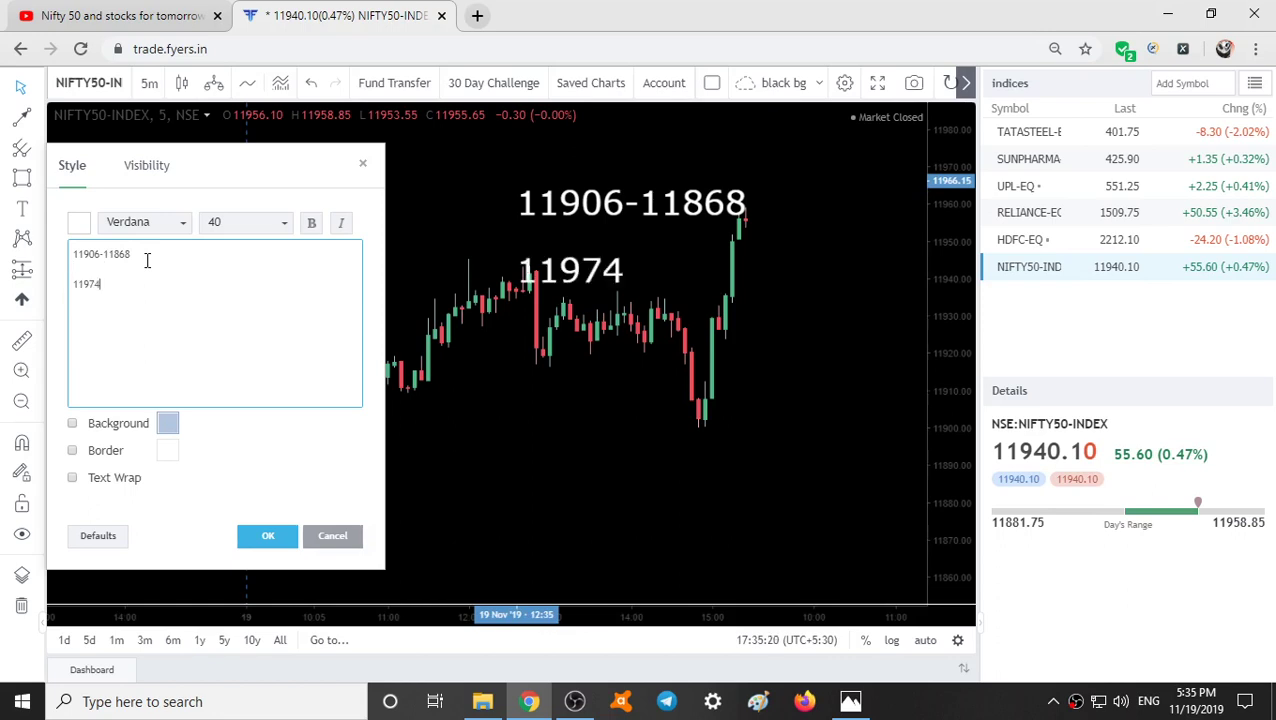
pyautogui.write('-12034')
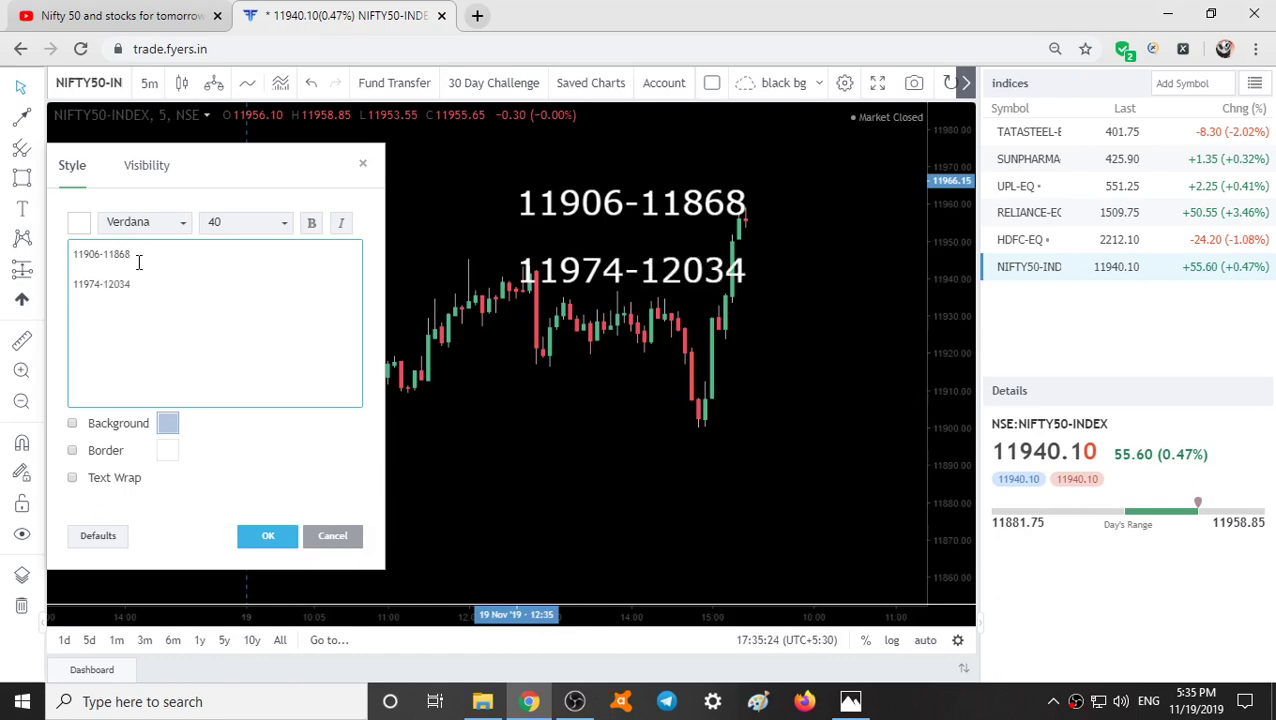
pyautogui.moveTo(624, 198); pyautogui.dragTo(572, 430)
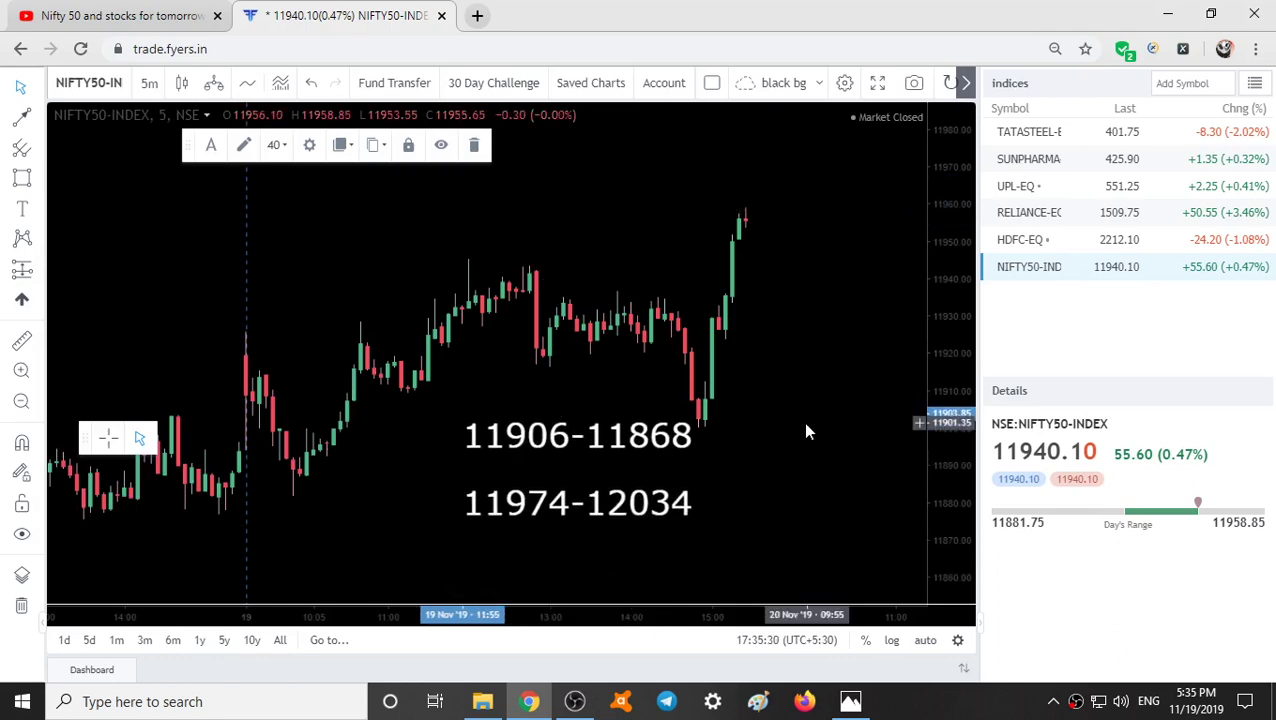
pyautogui.click(1017, 246)
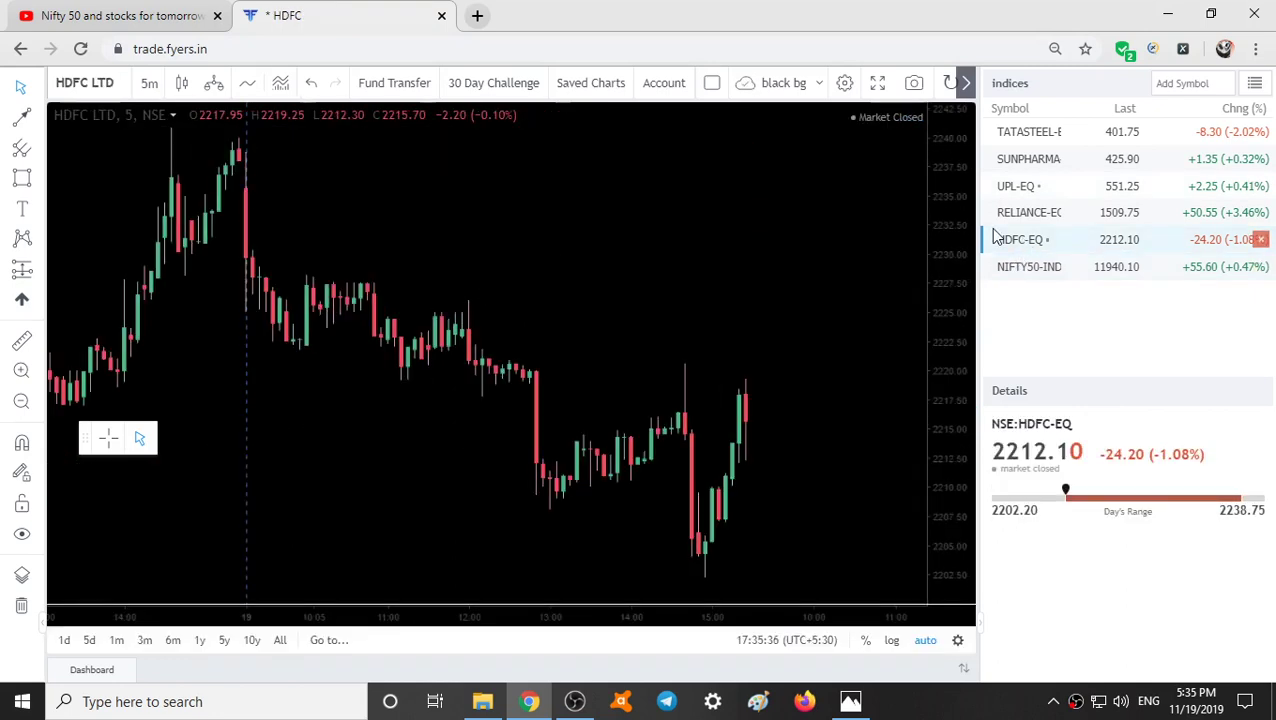
# Place a text label on the HDFC chart starting with 2220
pyautogui.click(22, 209)
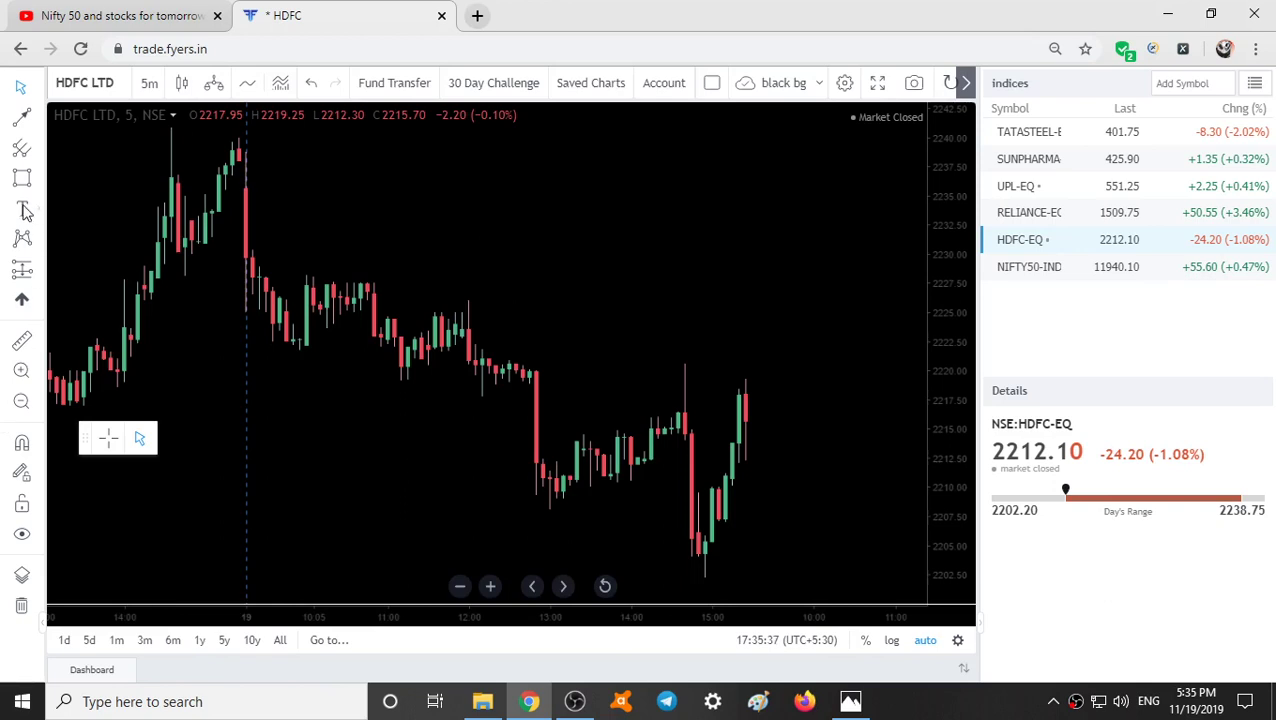
pyautogui.click(575, 296)
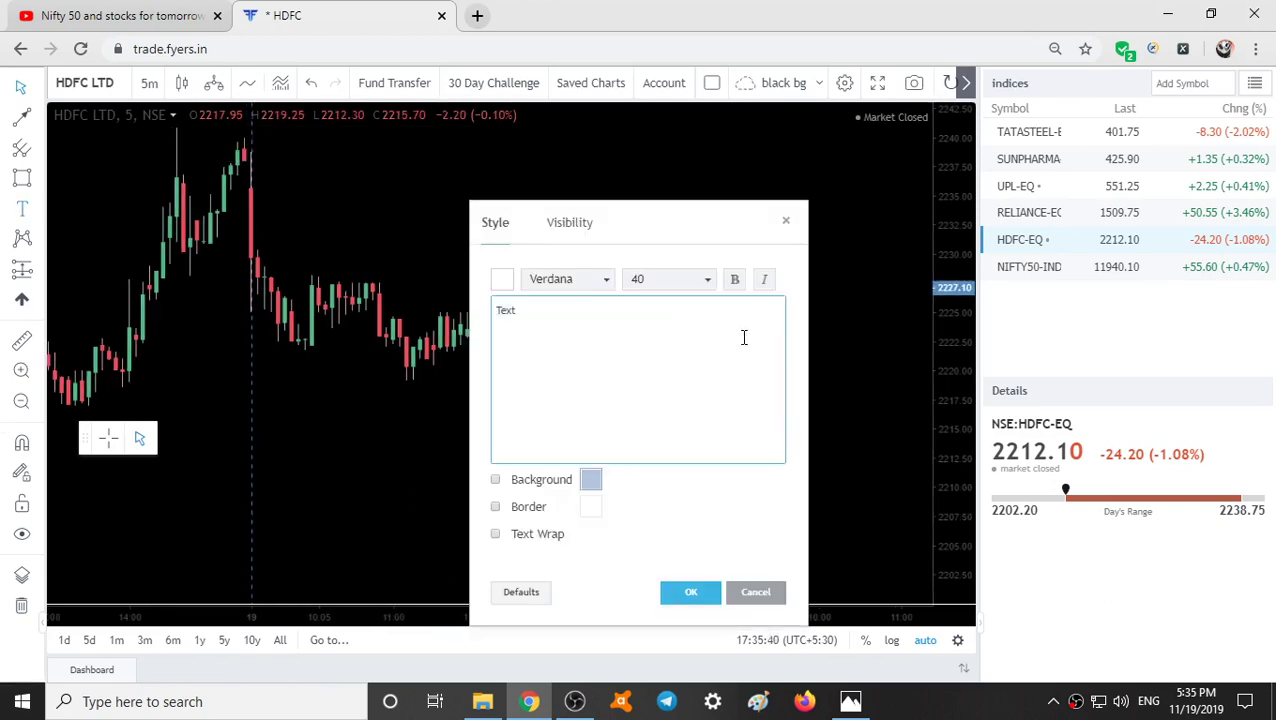
pyautogui.write('2220')
pyautogui.moveTo(627, 228); pyautogui.dragTo(288, 176)
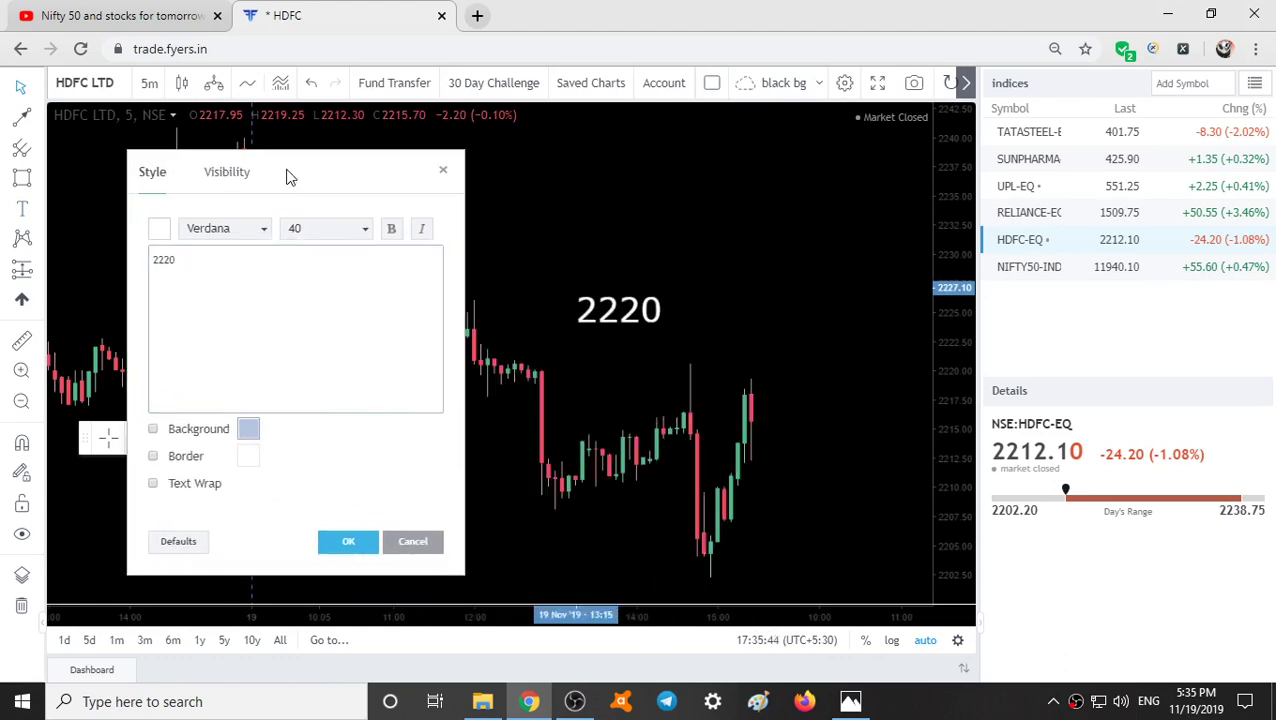
pyautogui.click(219, 261)
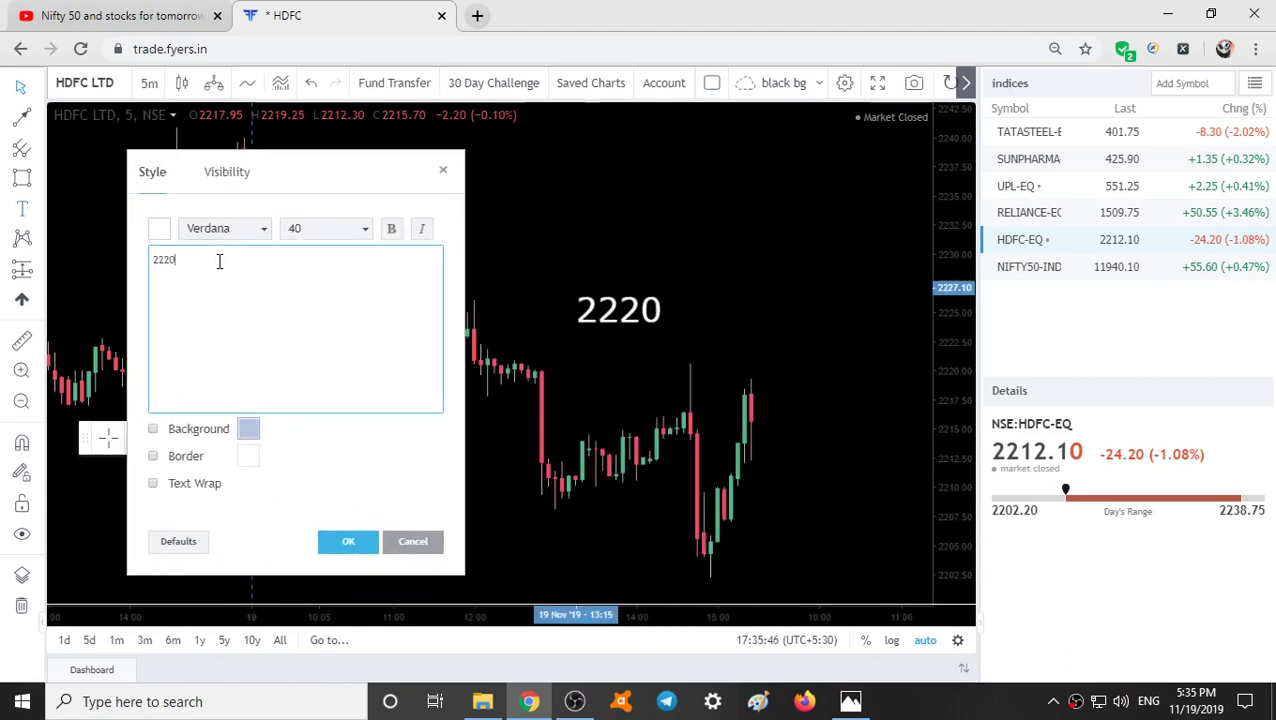
# Finish the HDFC label as 2220-2225 / 2237-2252 and switch to RELIANCE-EQ
pyautogui.write('-')
pyautogui.write('2225')
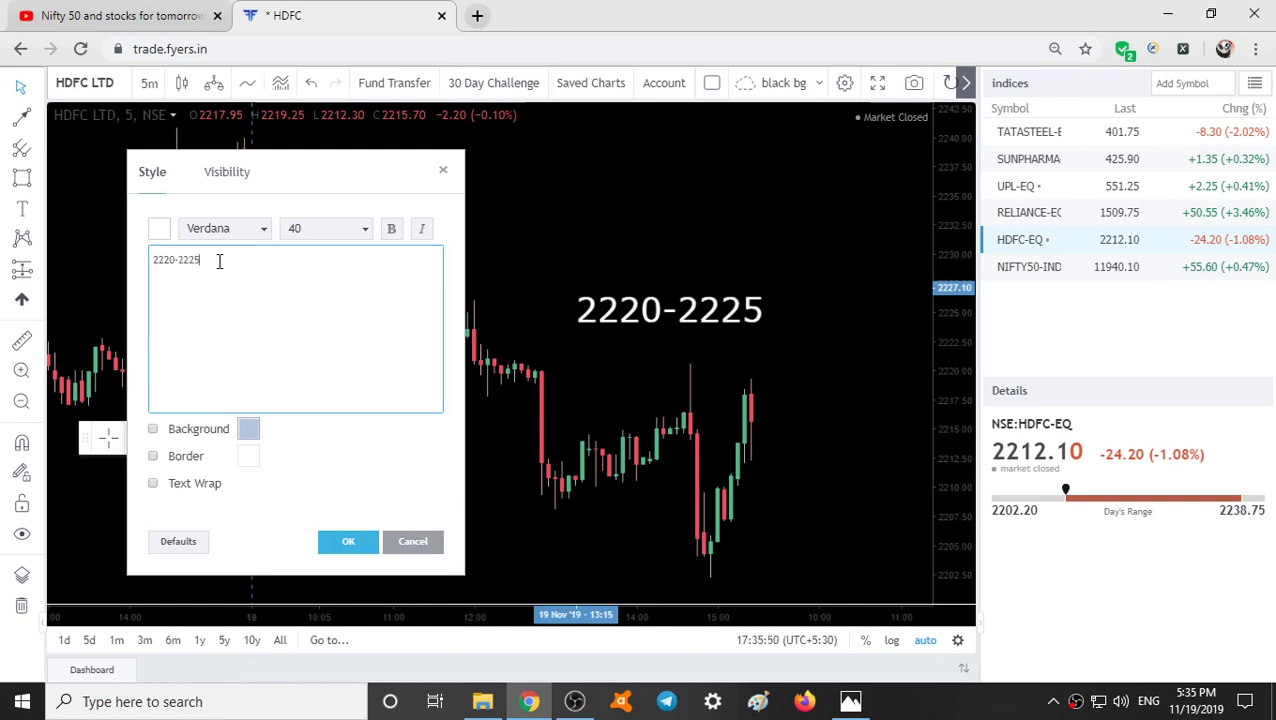
pyautogui.press('Return')
pyautogui.write('2237')
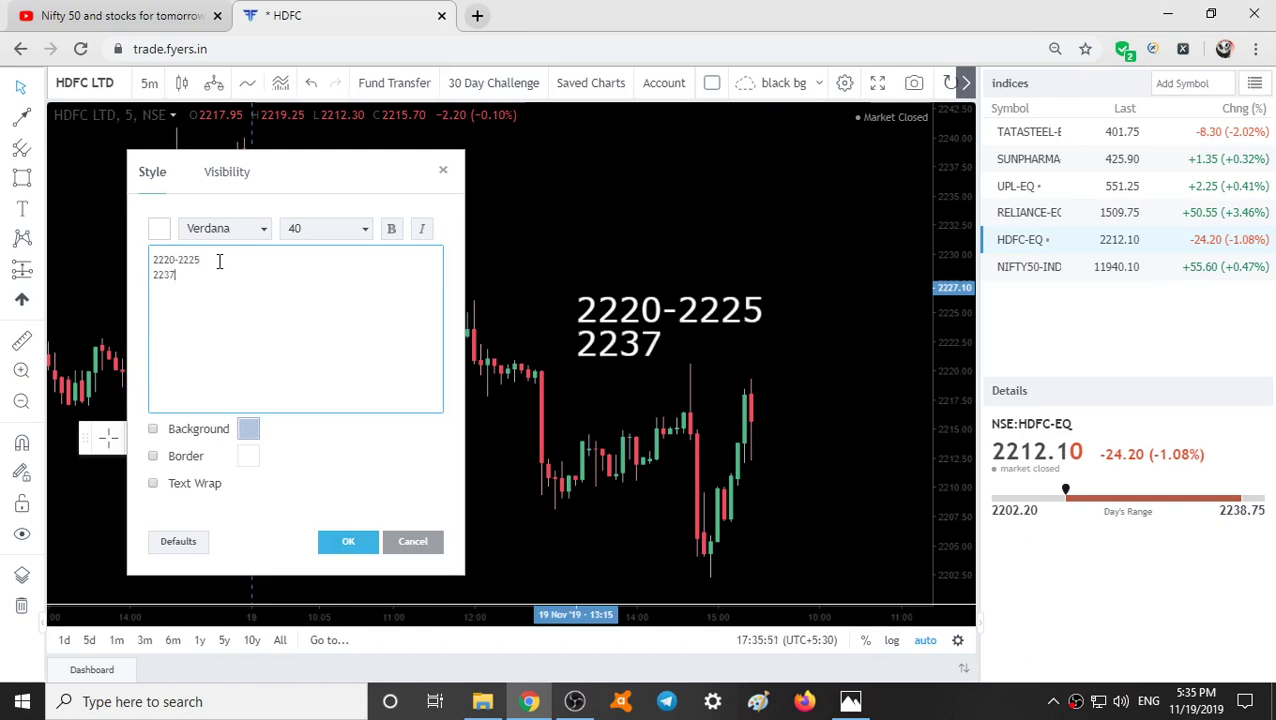
pyautogui.write('-22')
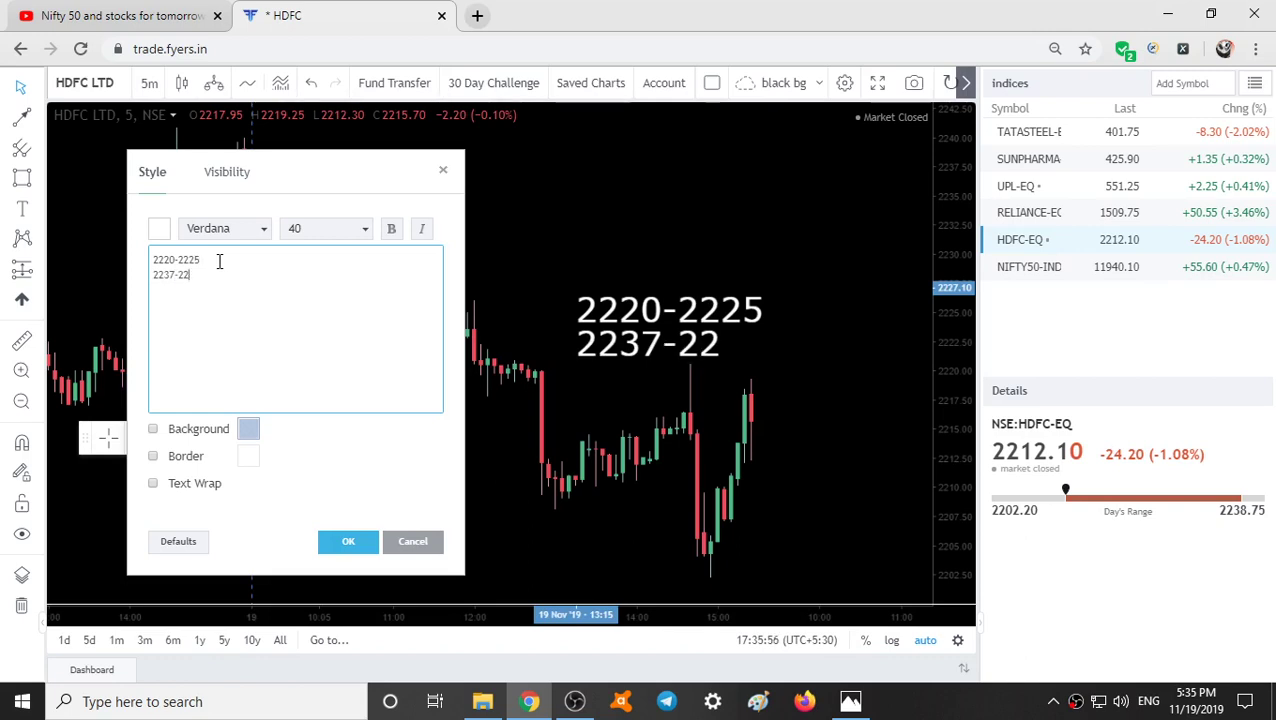
pyautogui.write('52')
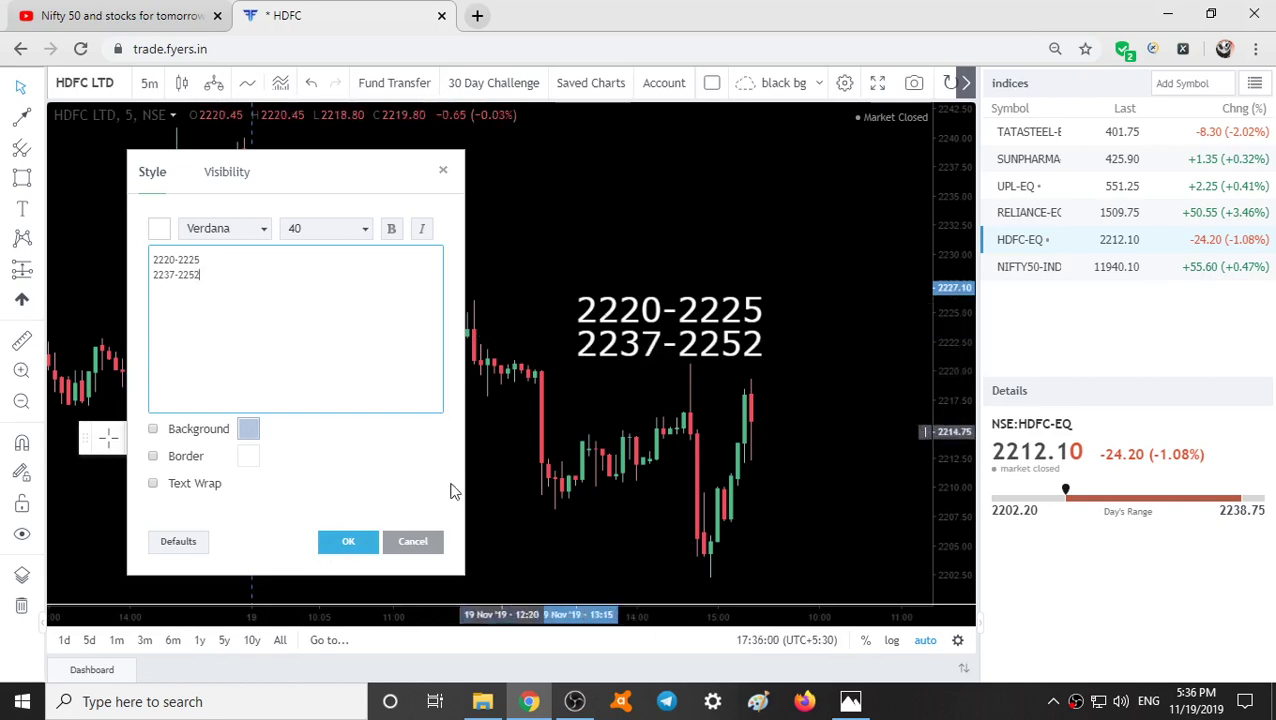
pyautogui.click(361, 547)
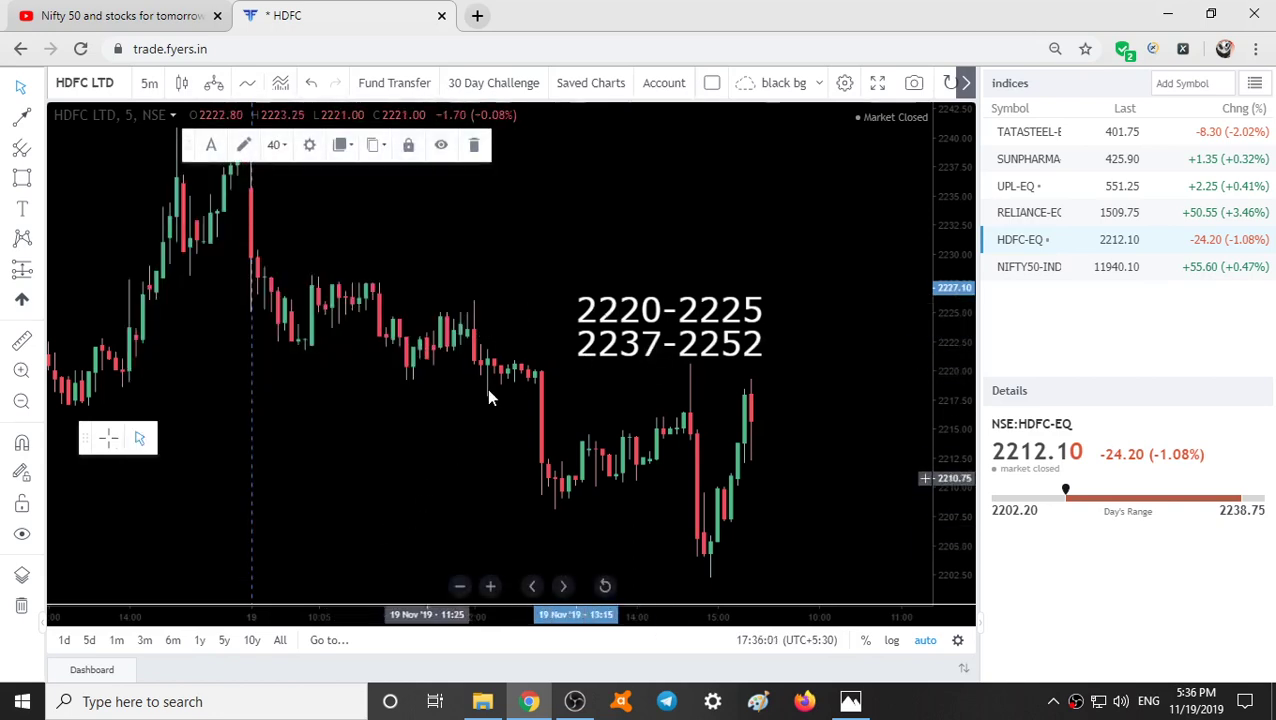
pyautogui.click(1017, 214)
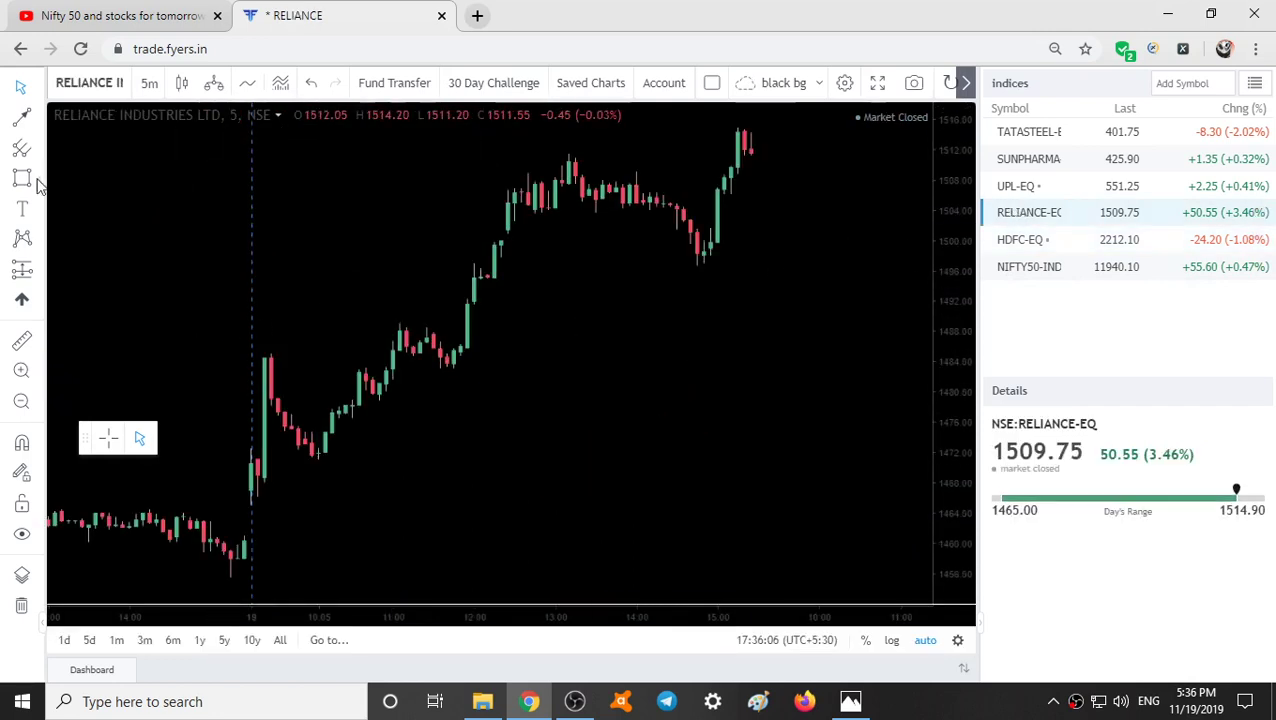
# Add a '1510-1515 / 1530-1538' text label mid-chart on Reliance and nudge it left
pyautogui.click(22, 208)
pyautogui.click(553, 322)
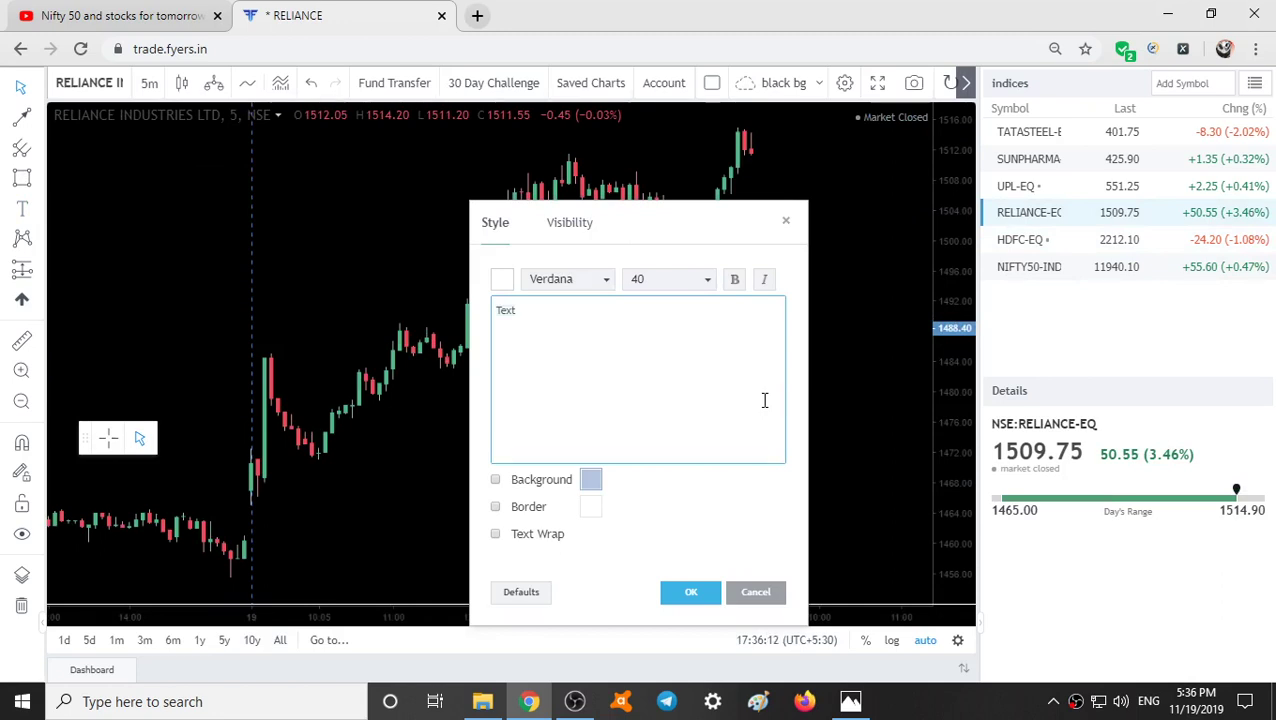
pyautogui.write('1510-1515')
pyautogui.press('Return')
pyautogui.write('1530-1538')
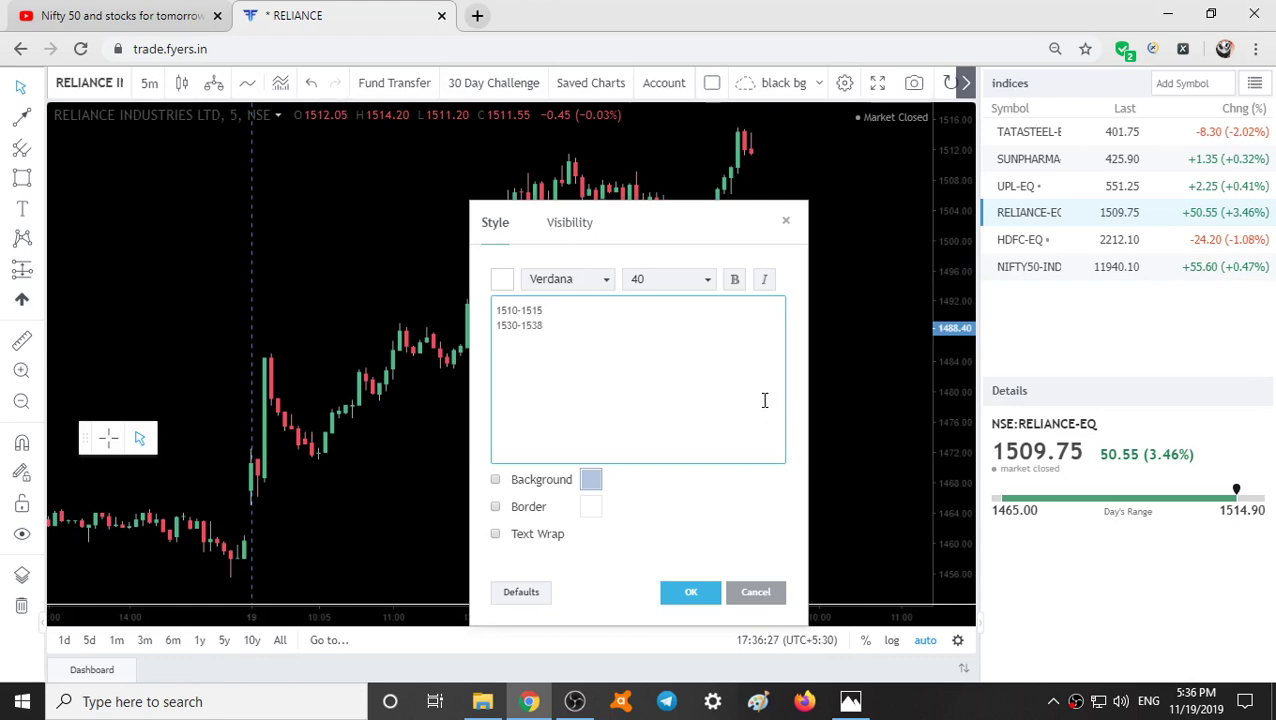
pyautogui.click(691, 592)
pyautogui.moveTo(663, 371); pyautogui.dragTo(664, 373)
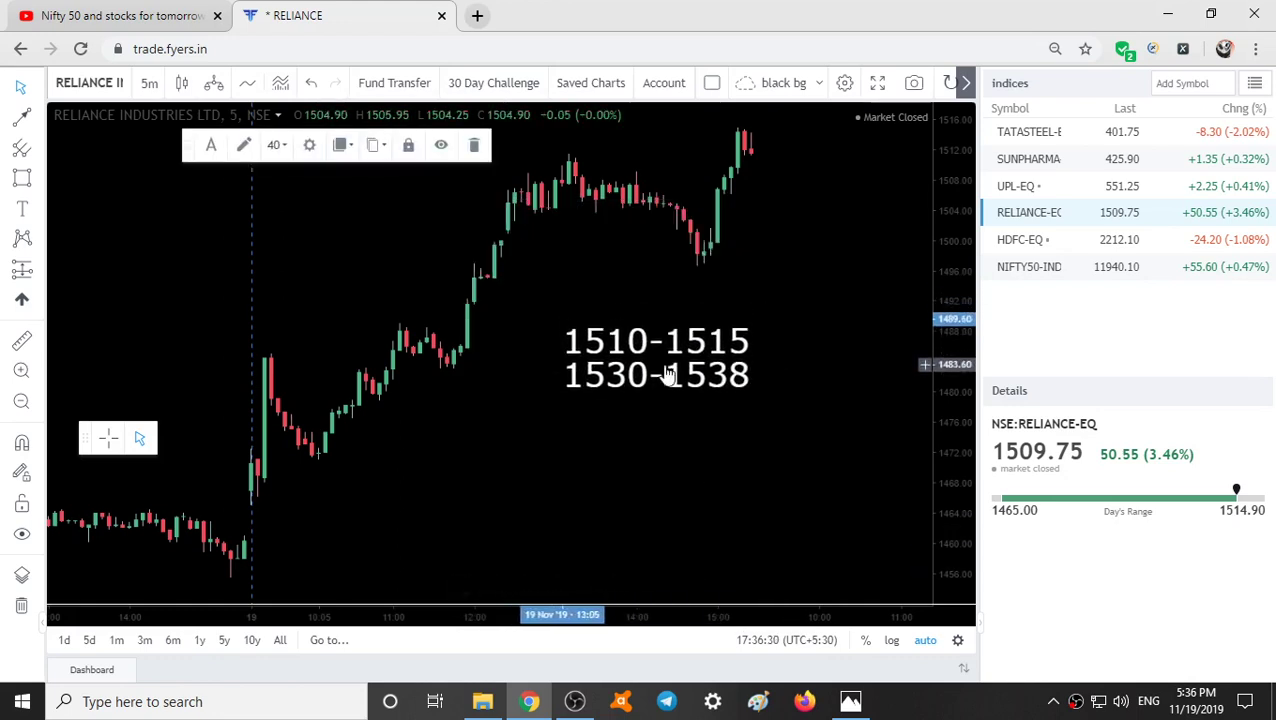